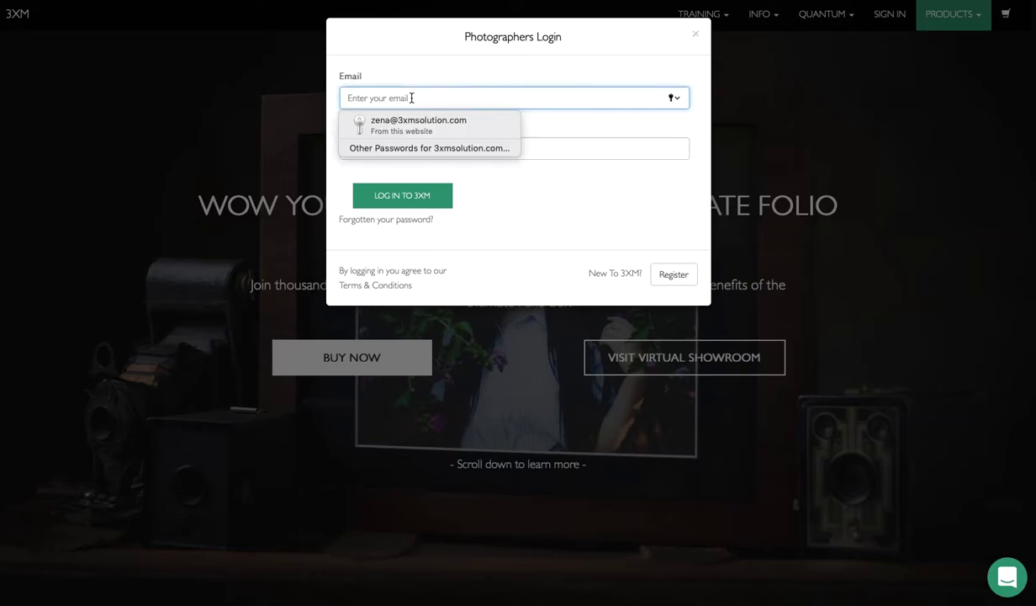
Step: Log in with the saved photographer login, re-entering the password, and decline Safari's save-password prompt
click(609, 187)
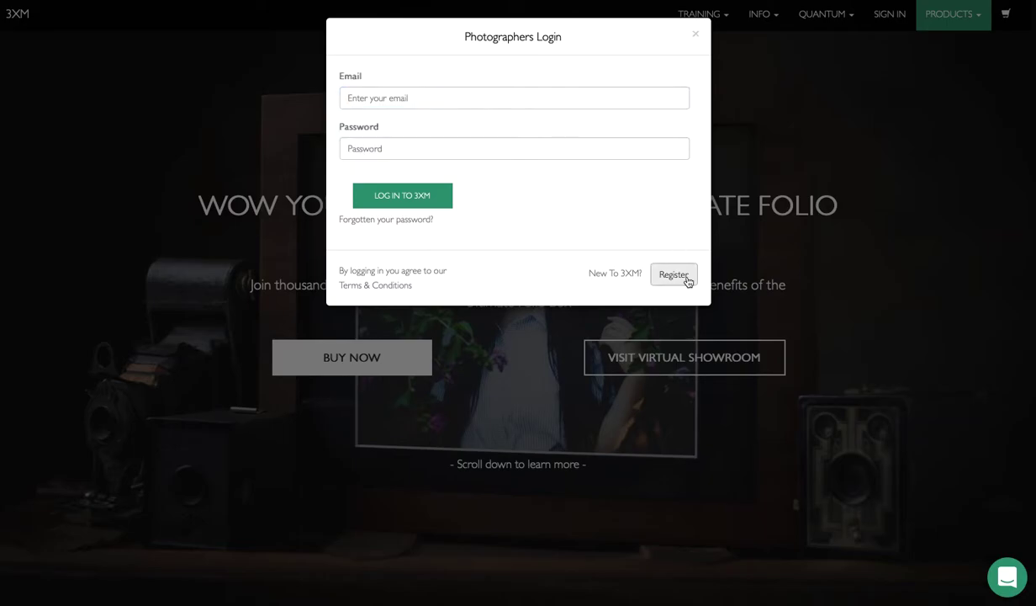
click(356, 97)
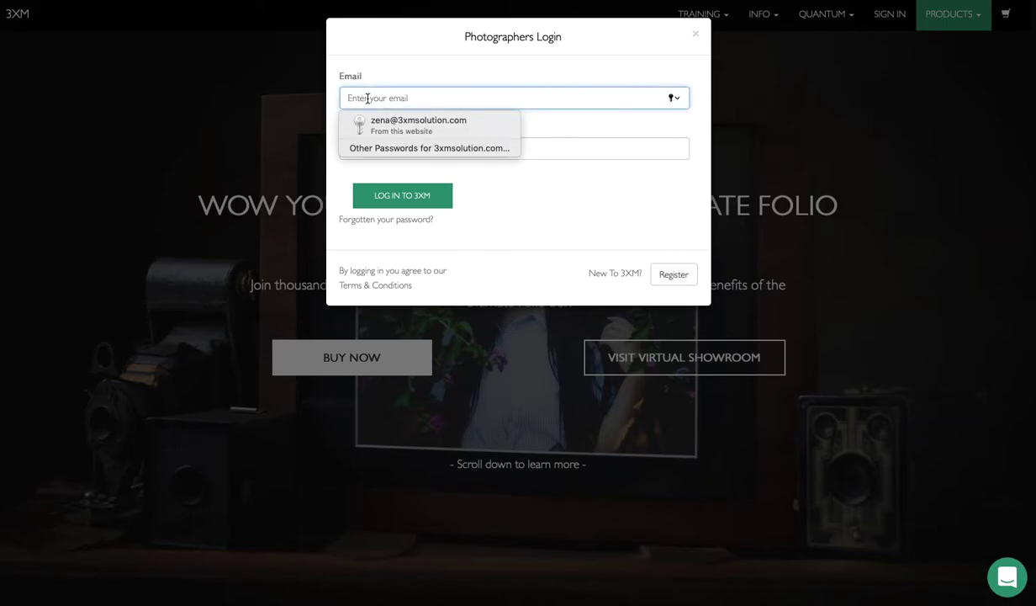
click(376, 122)
drag(417, 149, 335, 151)
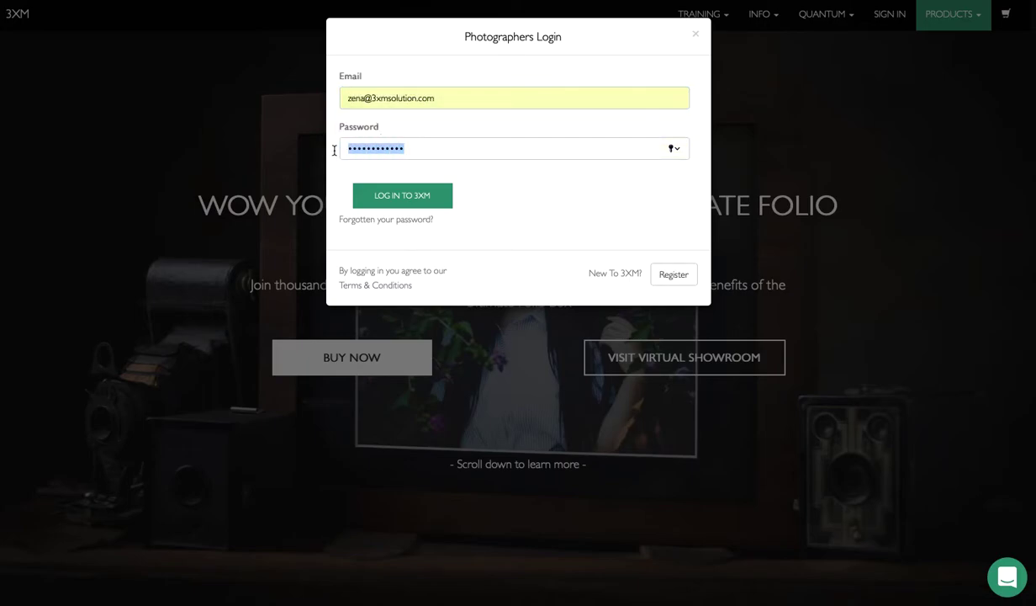
text(•••••)
click(391, 194)
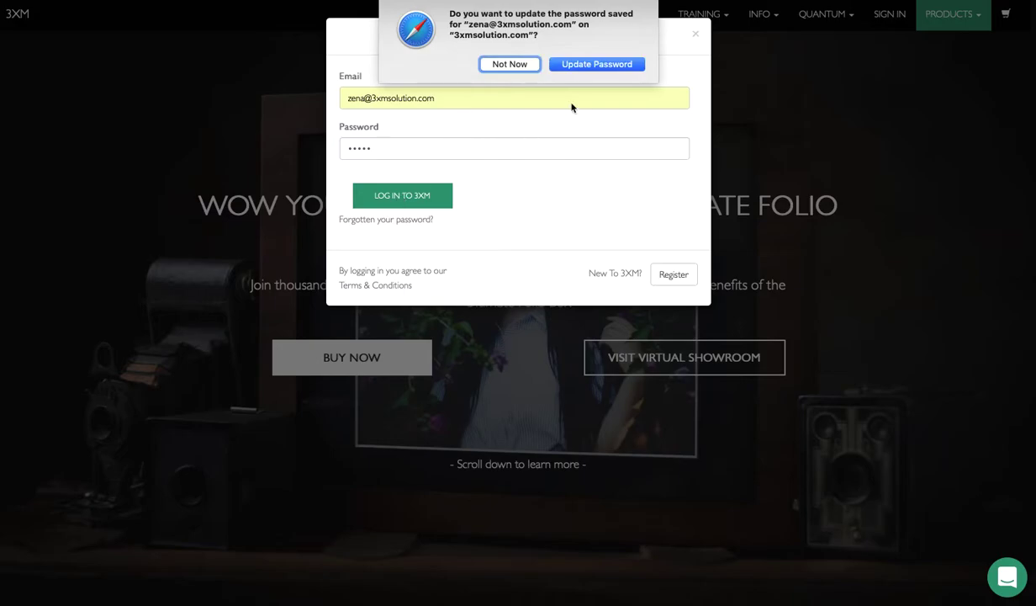
click(511, 65)
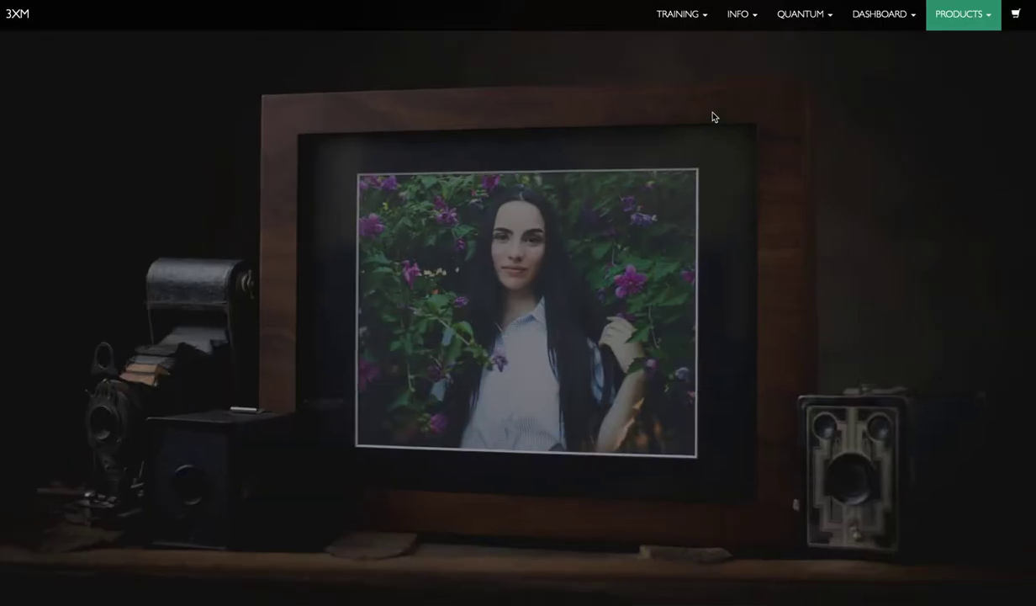
Step: Go to Buy Quantum Cloud from the QUANTUM menu
click(828, 18)
click(819, 80)
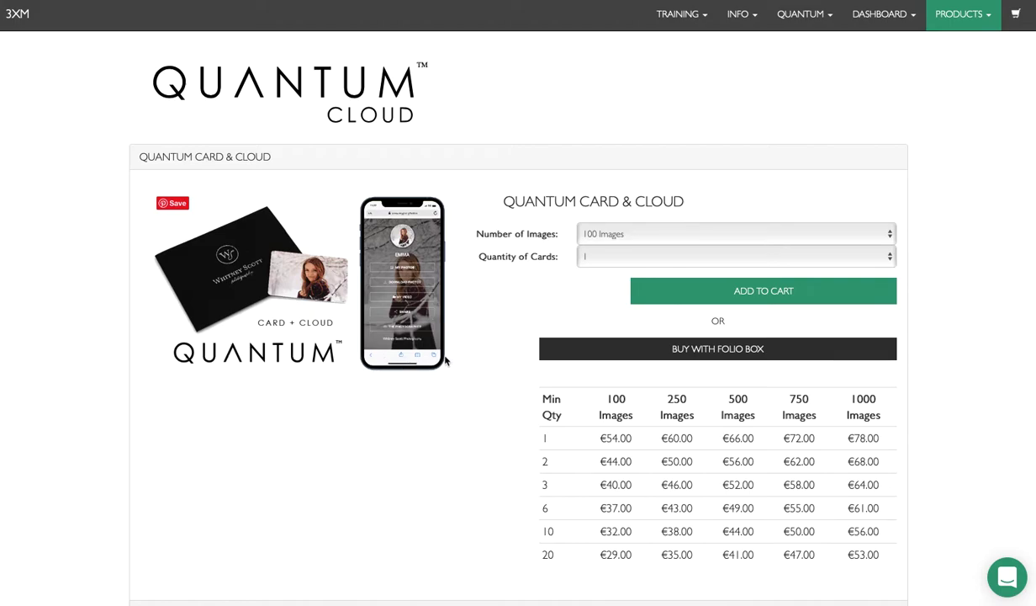
scroll(448, 360, down, 1)
scroll(448, 360, up, 1)
scroll(580, 328, down, 1)
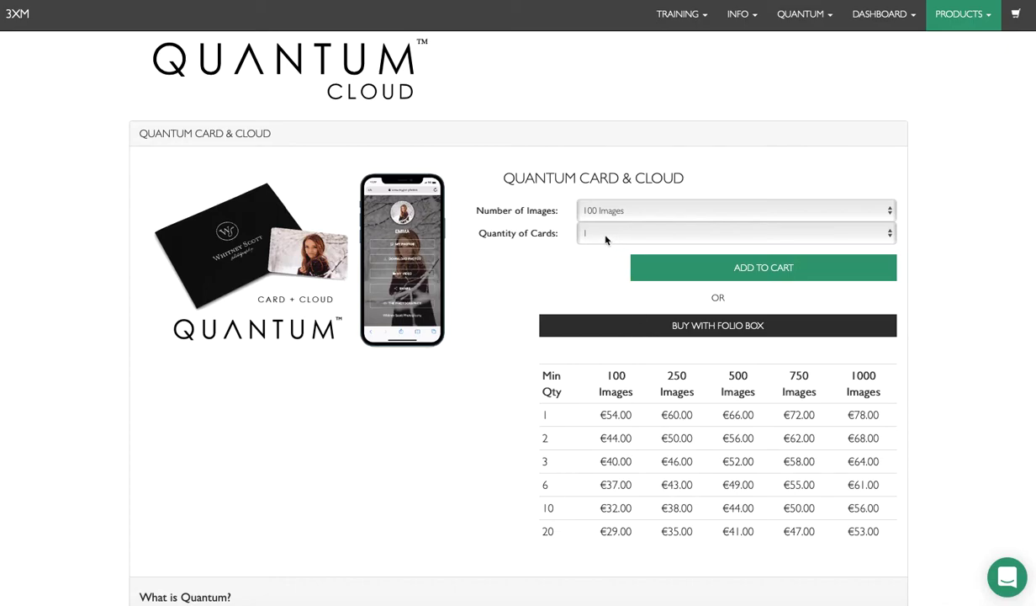
Step: Add the 100-image Quantum Card & Cloud to the cart and view the cart
click(711, 272)
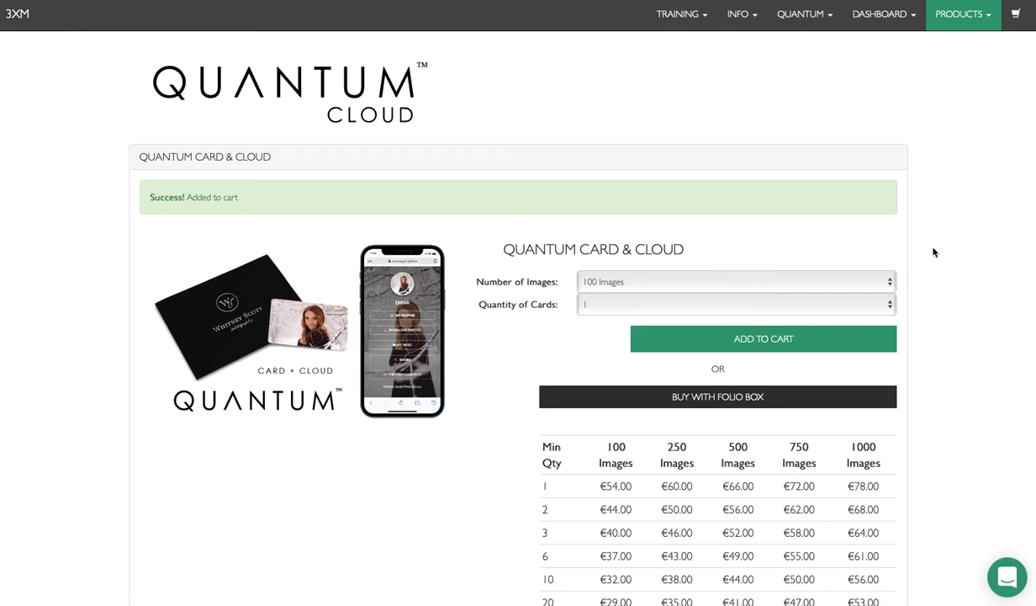
click(1016, 14)
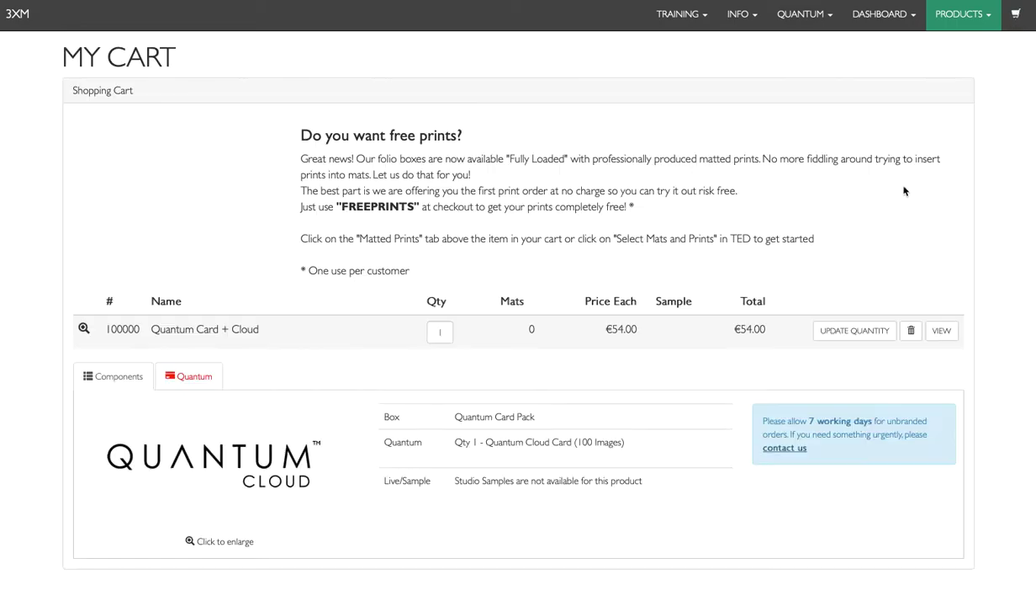
scroll(687, 316, down, 1)
scroll(687, 316, down, 2)
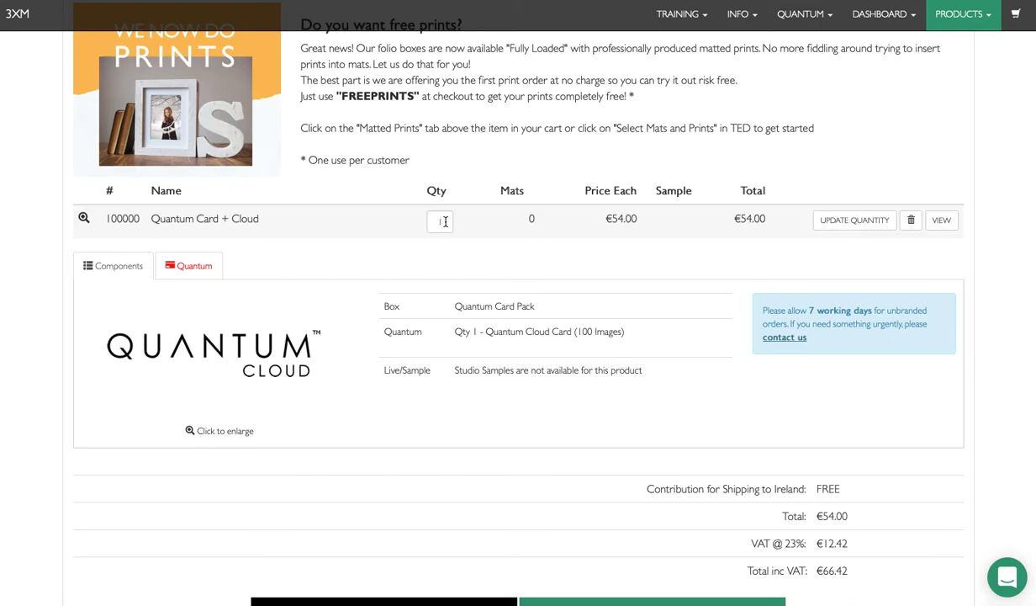
Step: Change the cart item's quantity to 10, then back to 1
click(445, 221)
text(0)
click(854, 221)
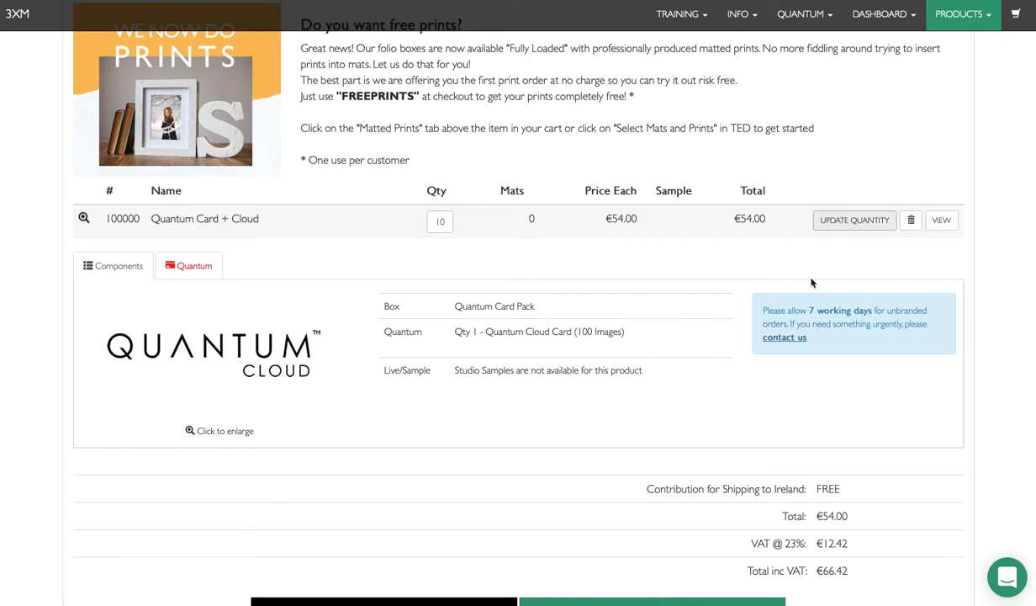
double_click(429, 333)
text(1)
click(883, 335)
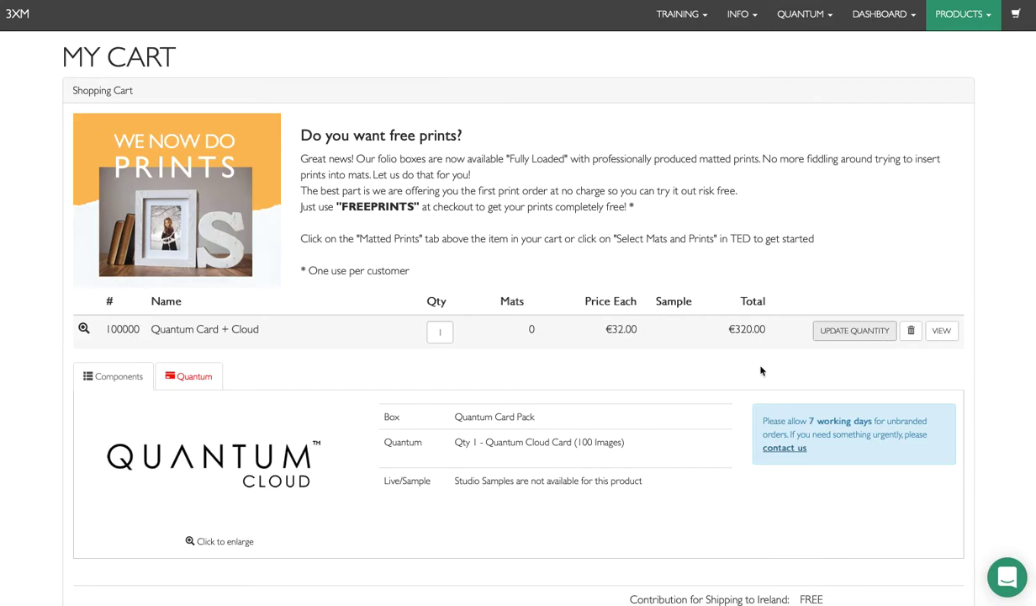
scroll(761, 370, down, 2)
Step: In the item's Quantum settings, enter the client's name as the card reference
click(196, 250)
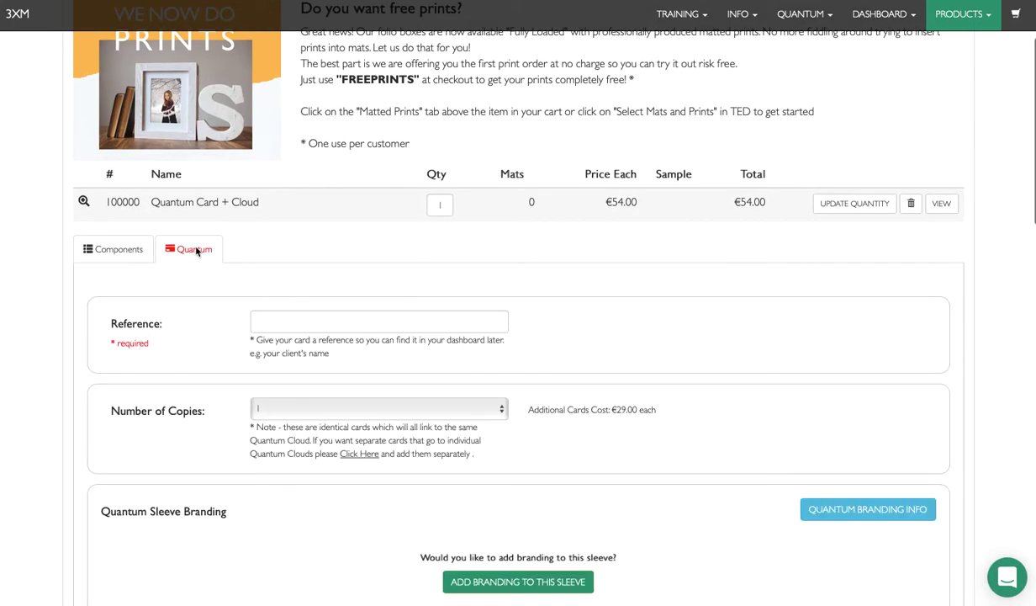
scroll(287, 275, down, 1)
scroll(413, 266, down, 1)
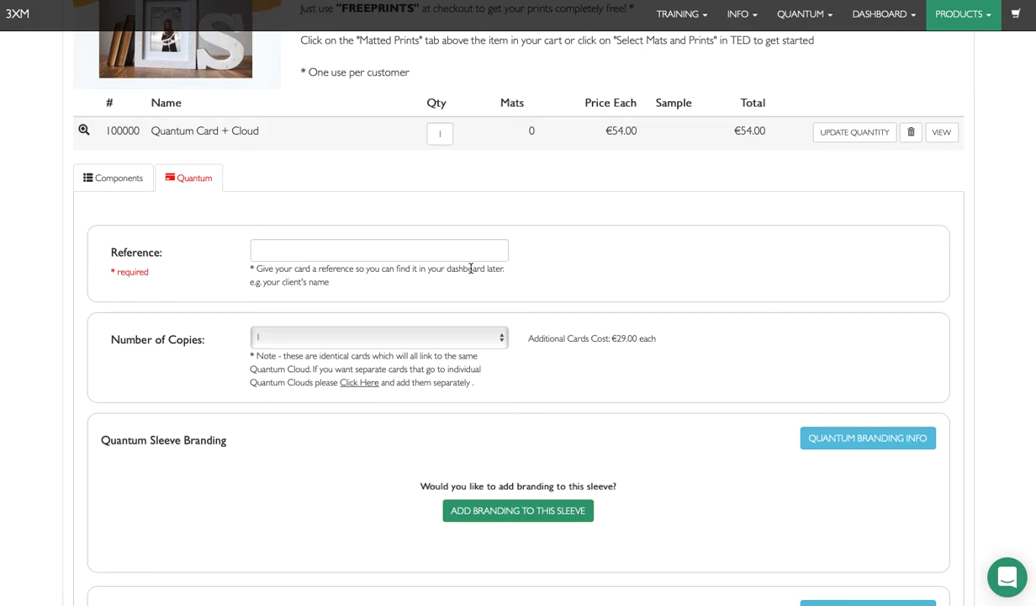
click(416, 247)
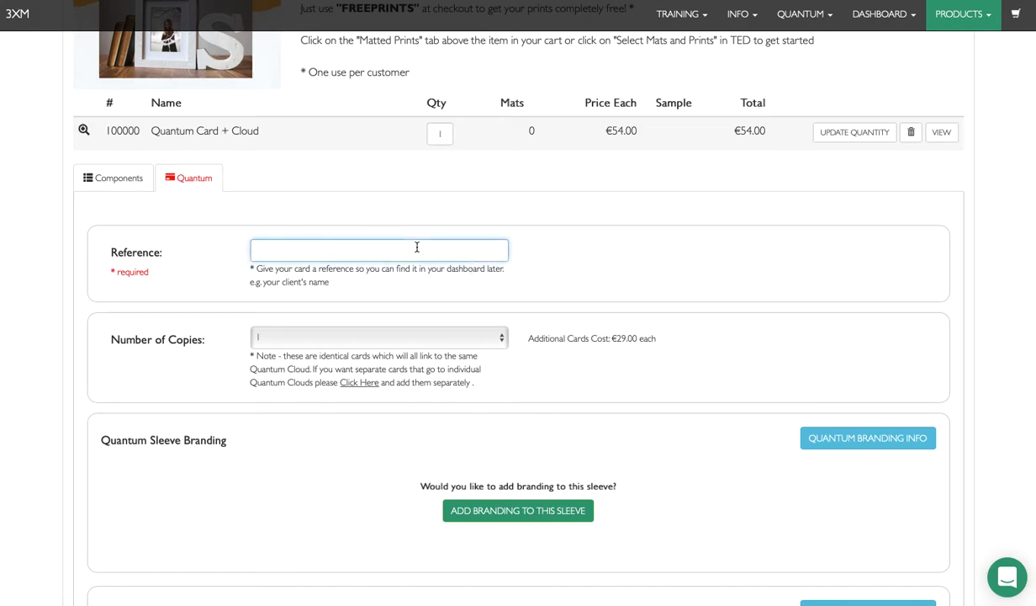
click(731, 365)
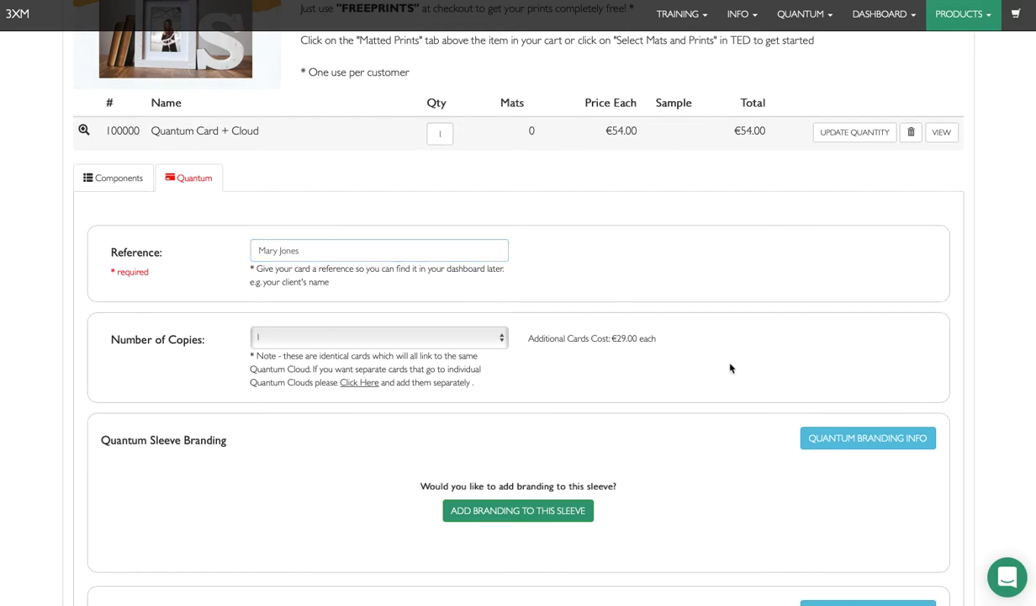
Step: Set Number of Copies to 3, then back to 1
scroll(673, 359, down, 1)
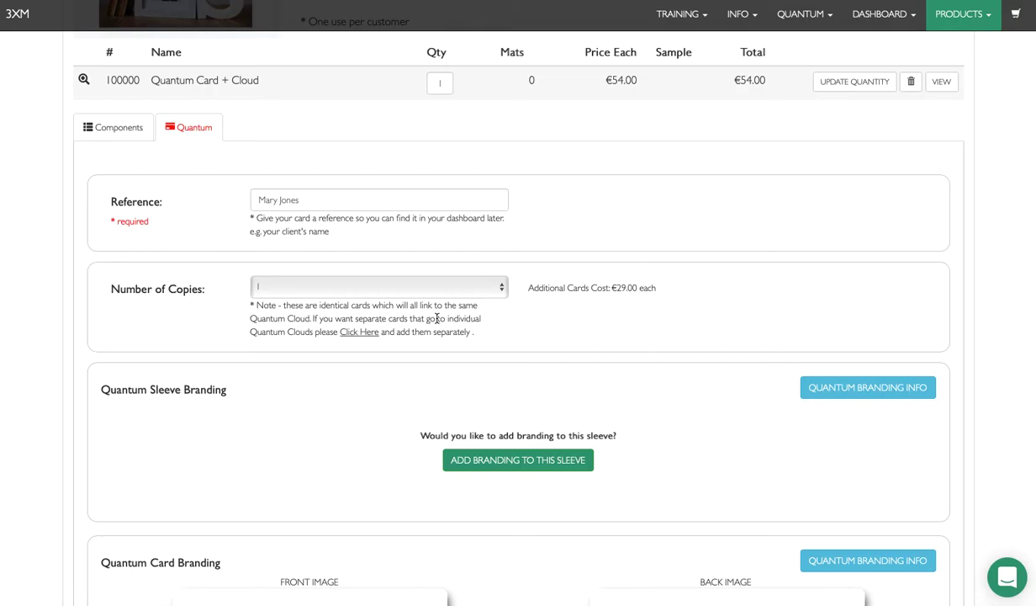
click(379, 287)
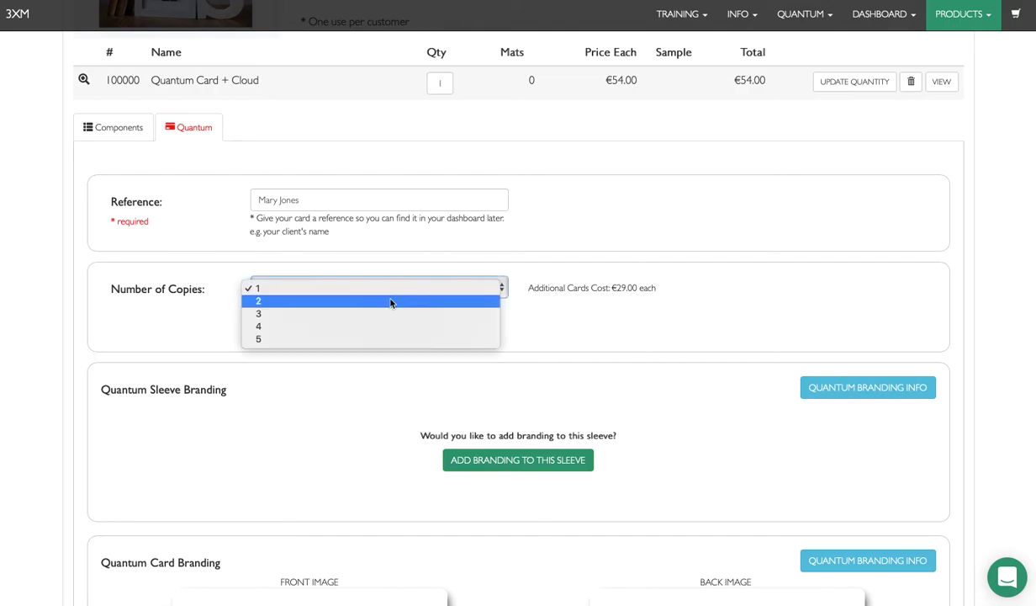
click(377, 314)
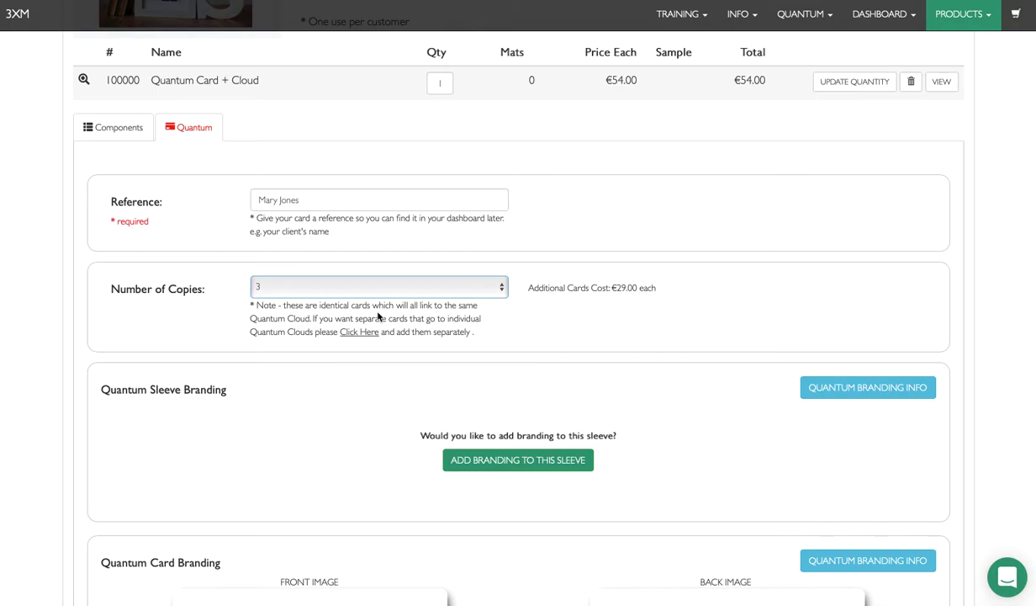
click(381, 287)
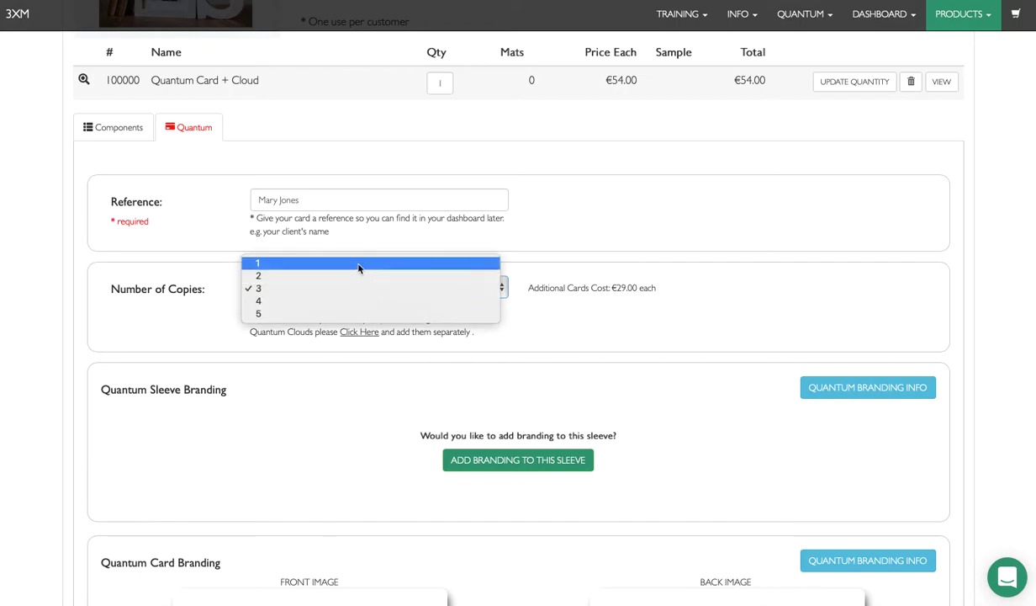
click(358, 264)
click(571, 334)
scroll(571, 334, down, 1)
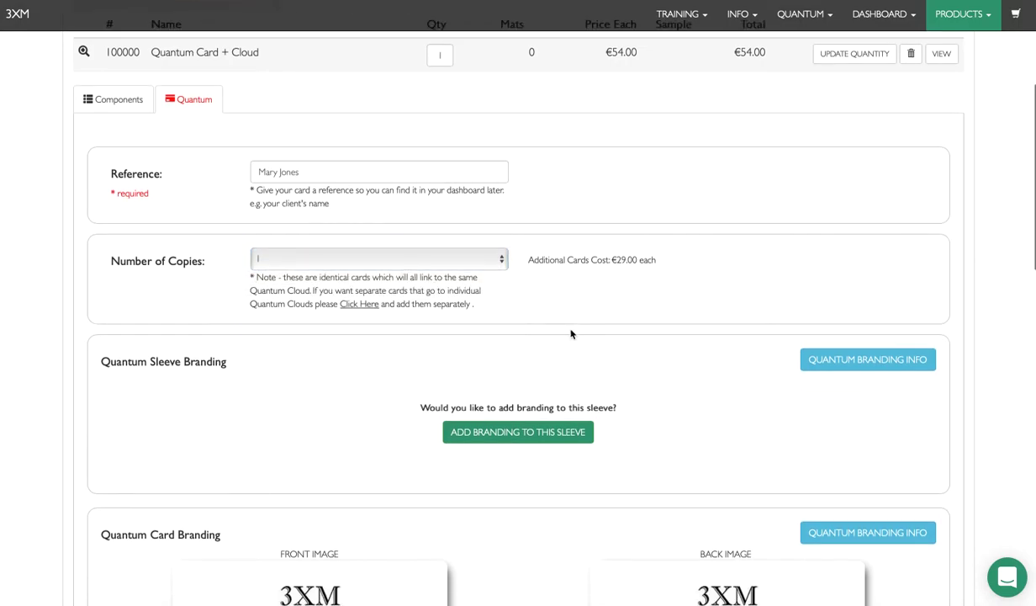
scroll(571, 333, down, 4)
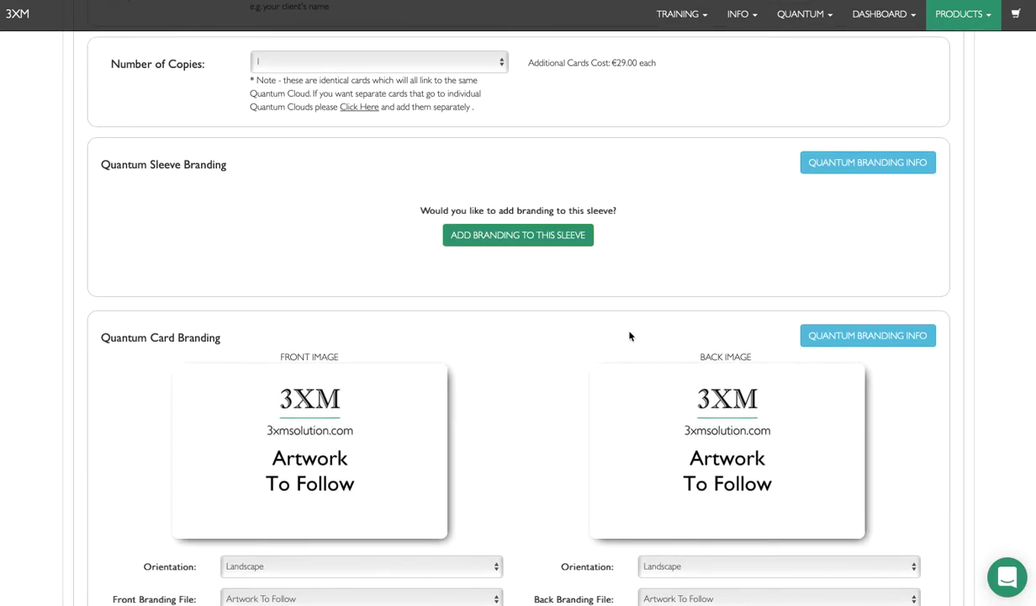
Step: Add sleeve branding with Foil as the type and Silver as the colour
click(533, 238)
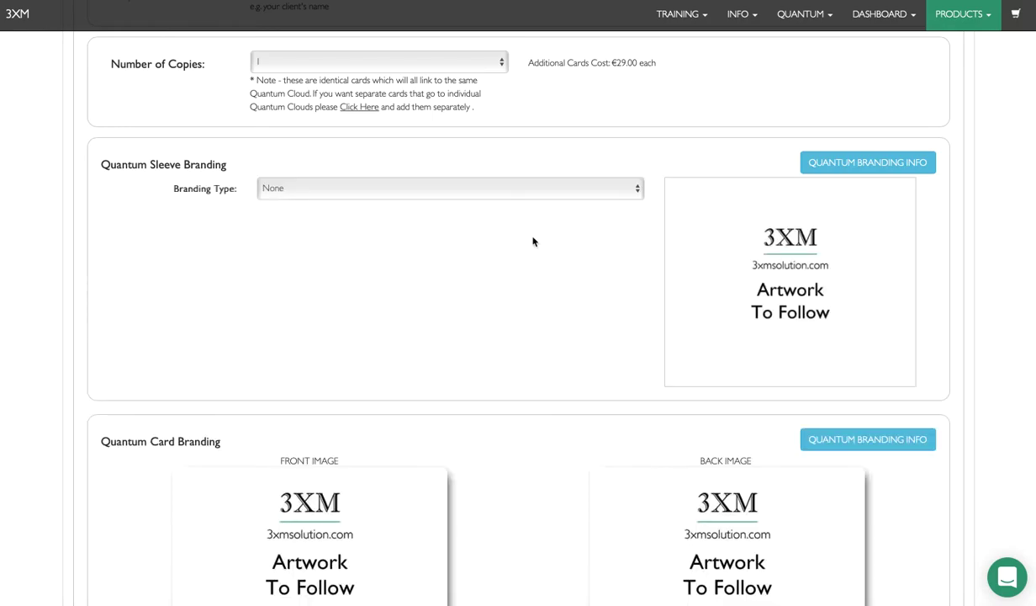
click(400, 188)
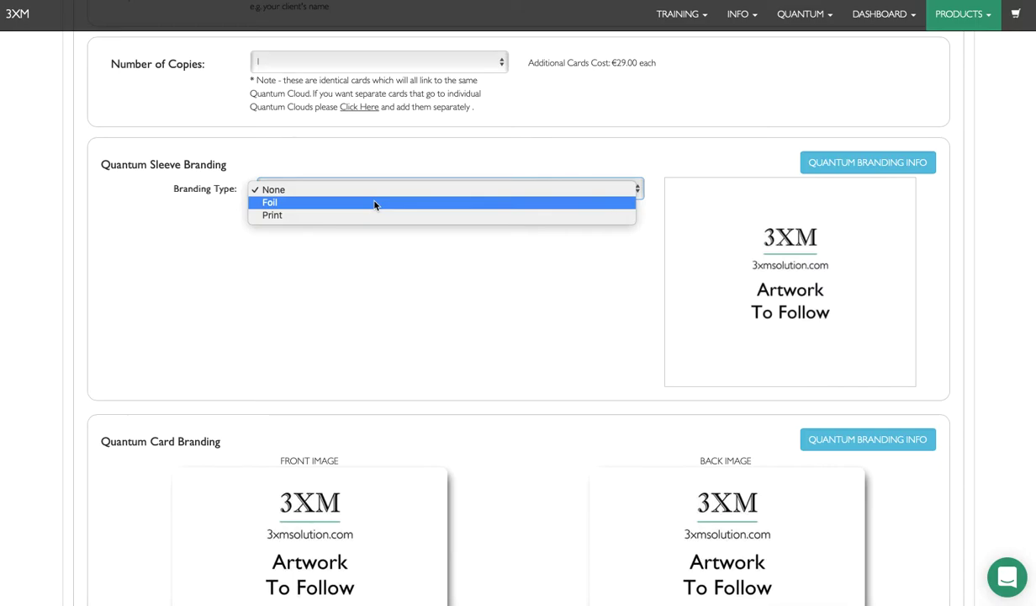
click(375, 203)
click(307, 214)
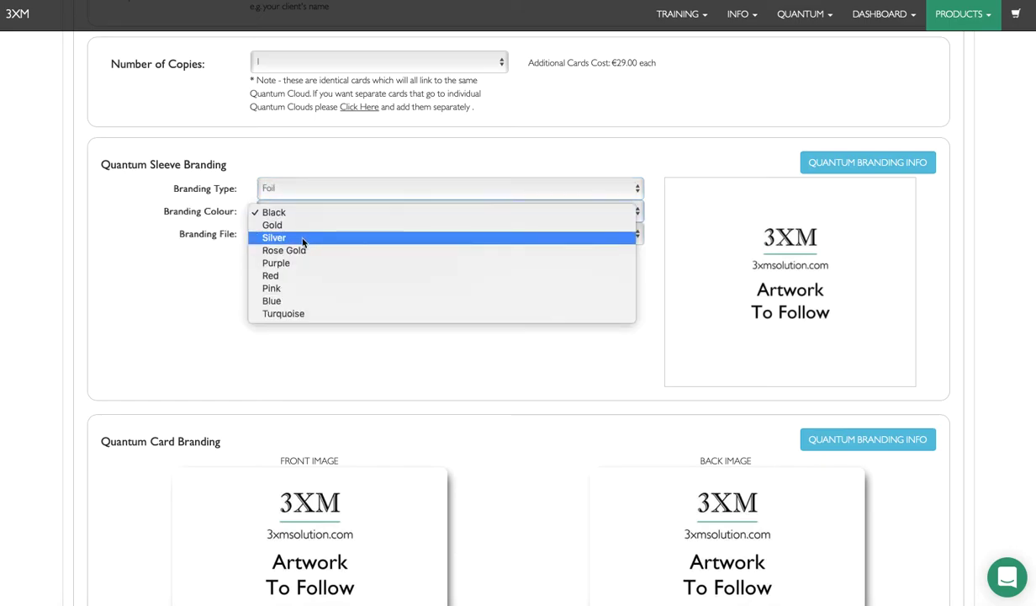
click(303, 241)
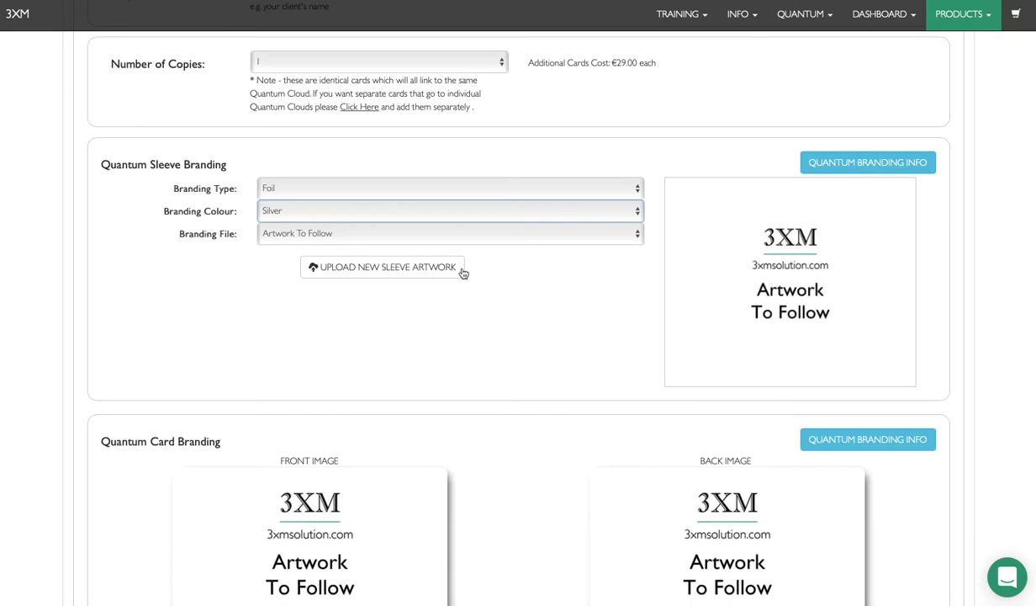
click(391, 268)
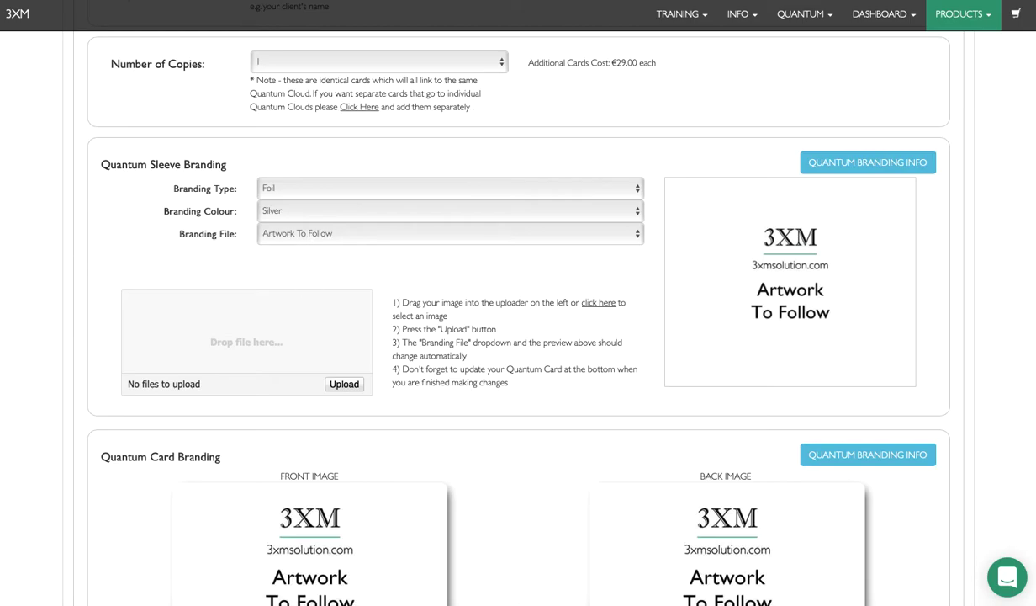
drag(1, 257, 246, 317)
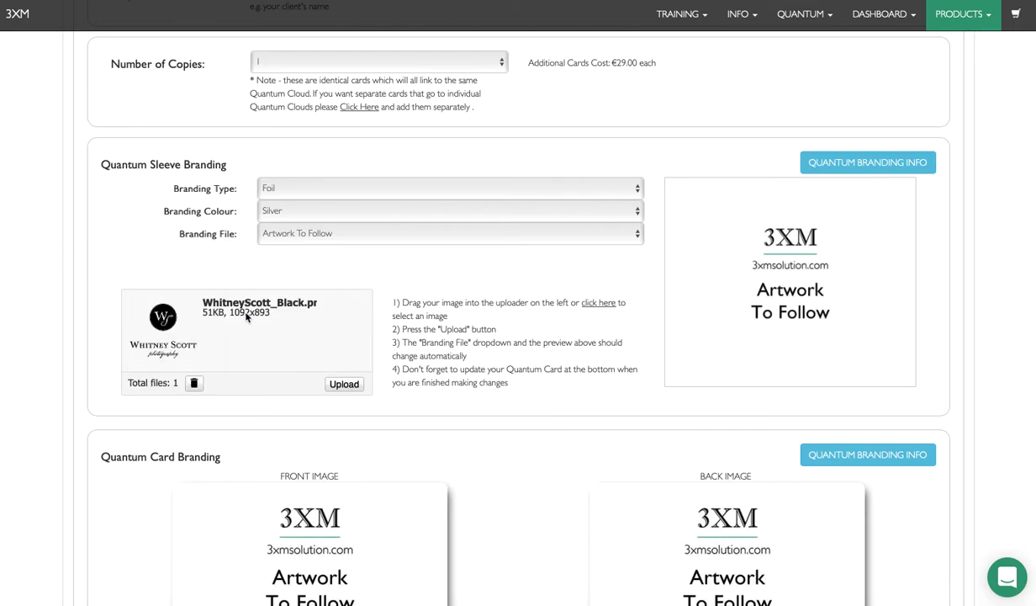
click(344, 385)
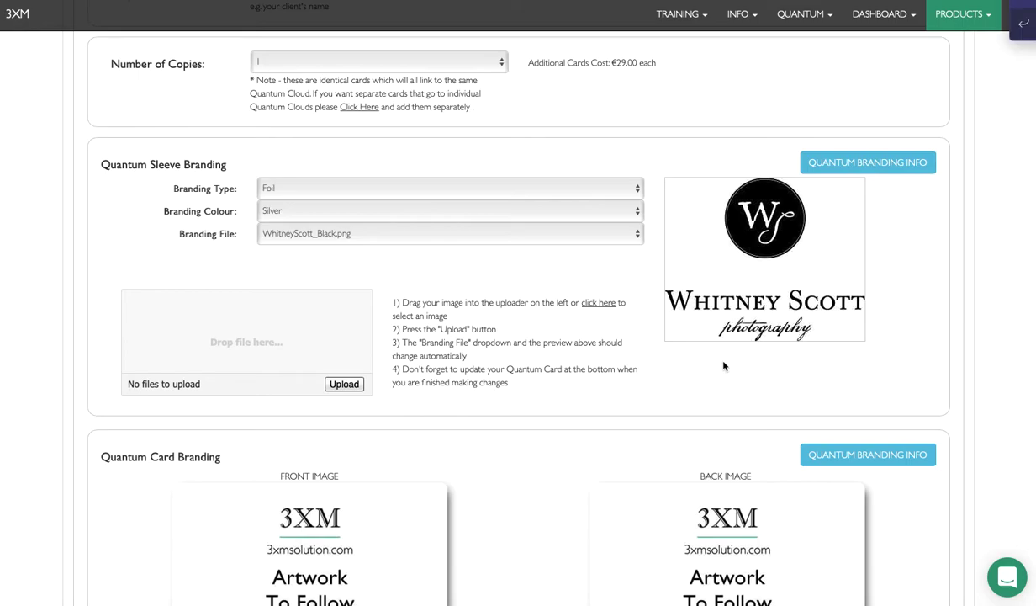
scroll(723, 366, down, 2)
scroll(723, 366, up, 1)
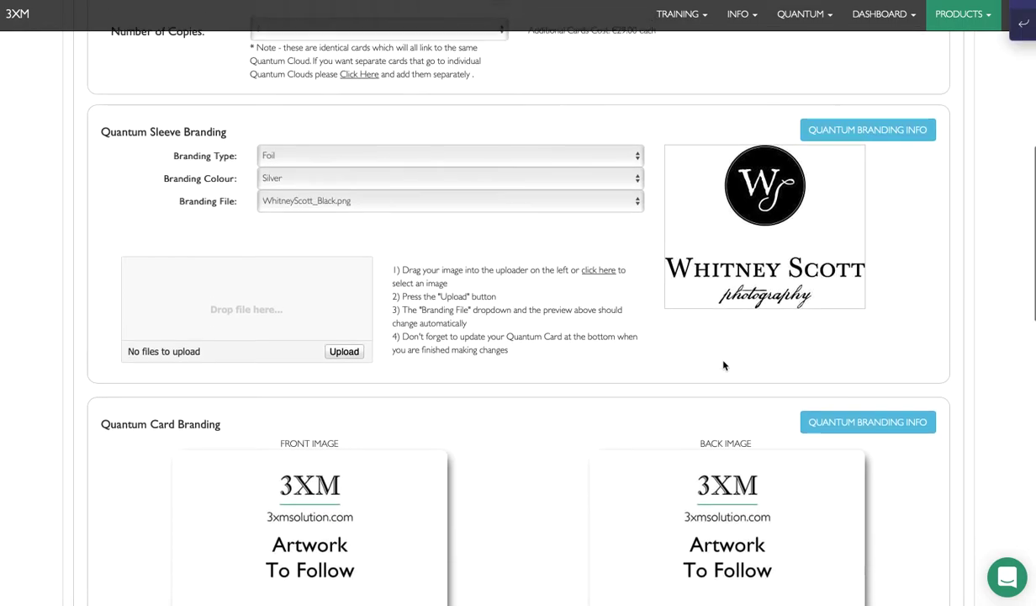
click(839, 150)
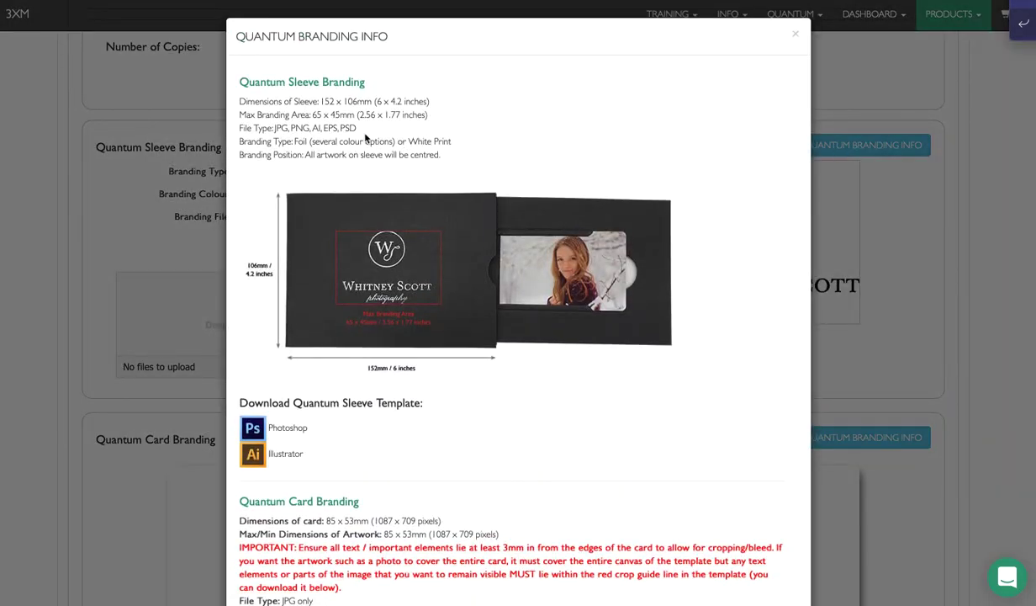
scroll(387, 110, down, 4)
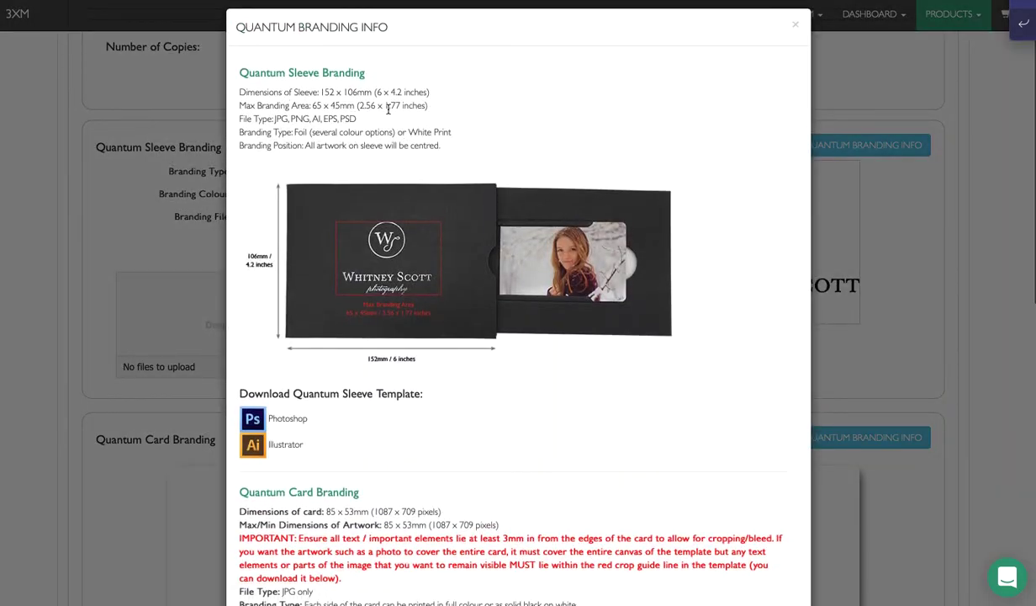
scroll(389, 114, down, 2)
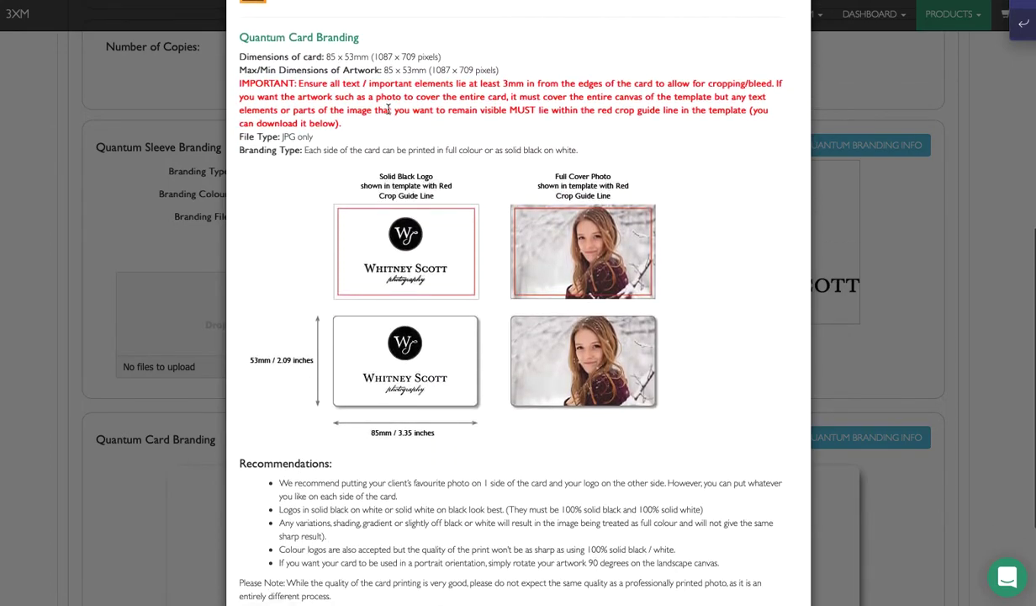
scroll(276, 401, up, 6)
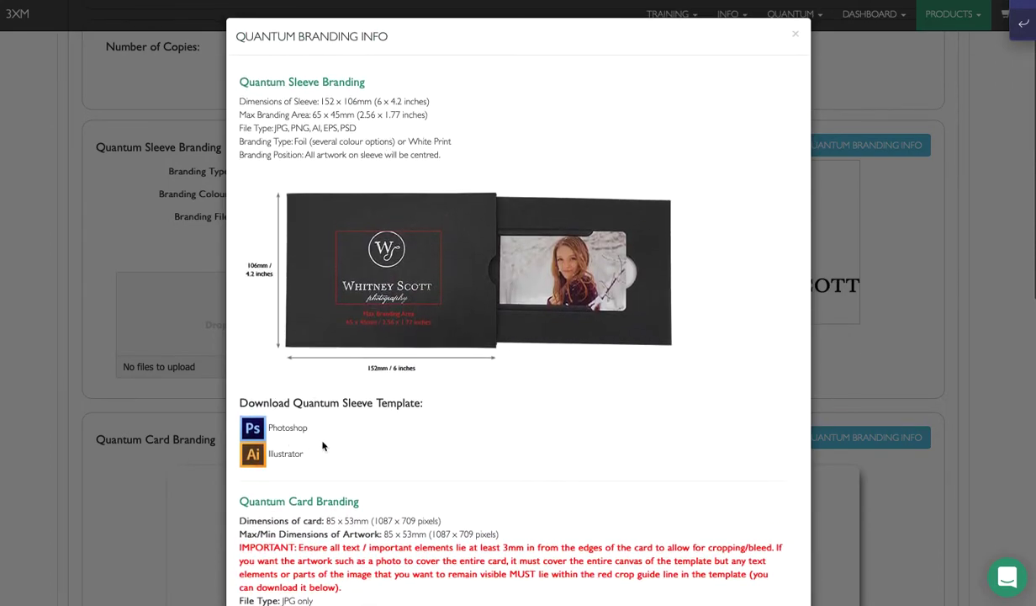
scroll(322, 445, down, 4)
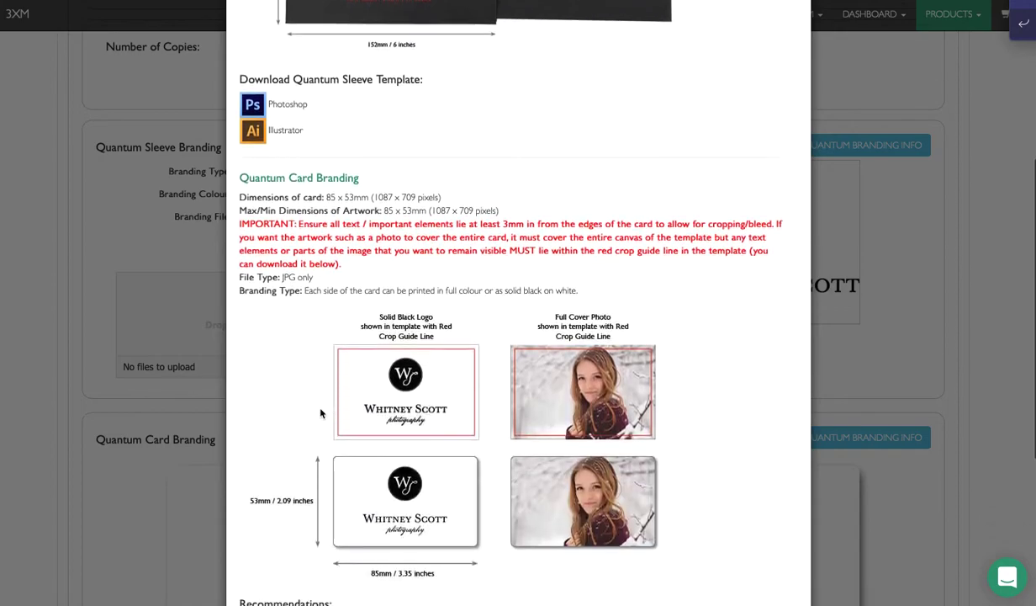
scroll(321, 413, down, 4)
click(778, 565)
scroll(558, 466, down, 3)
scroll(558, 466, down, 4)
scroll(559, 466, up, 1)
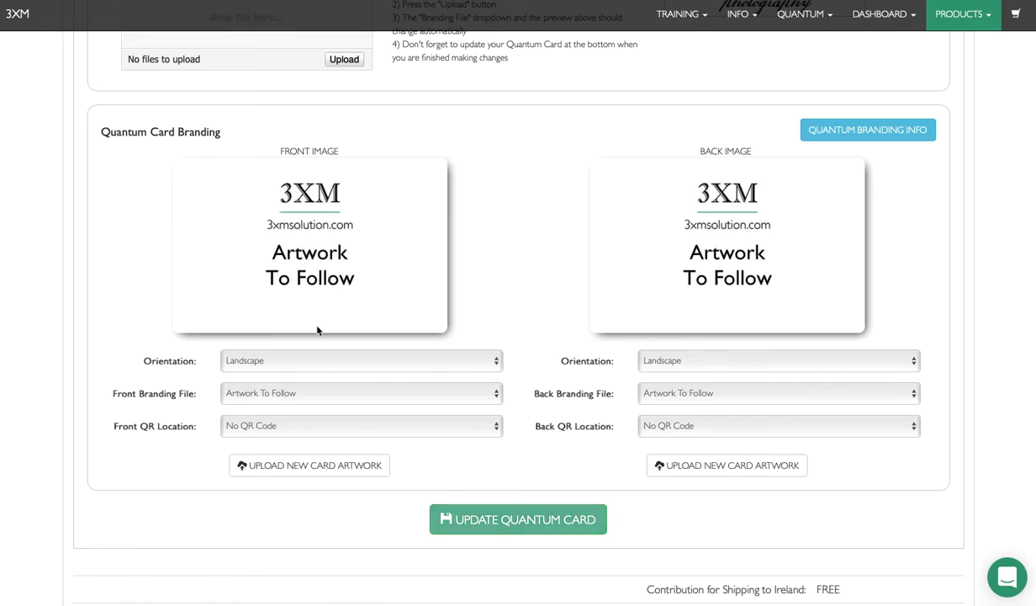
Step: Switch front and back card orientation to Portrait, then back to Landscape
click(287, 360)
click(280, 375)
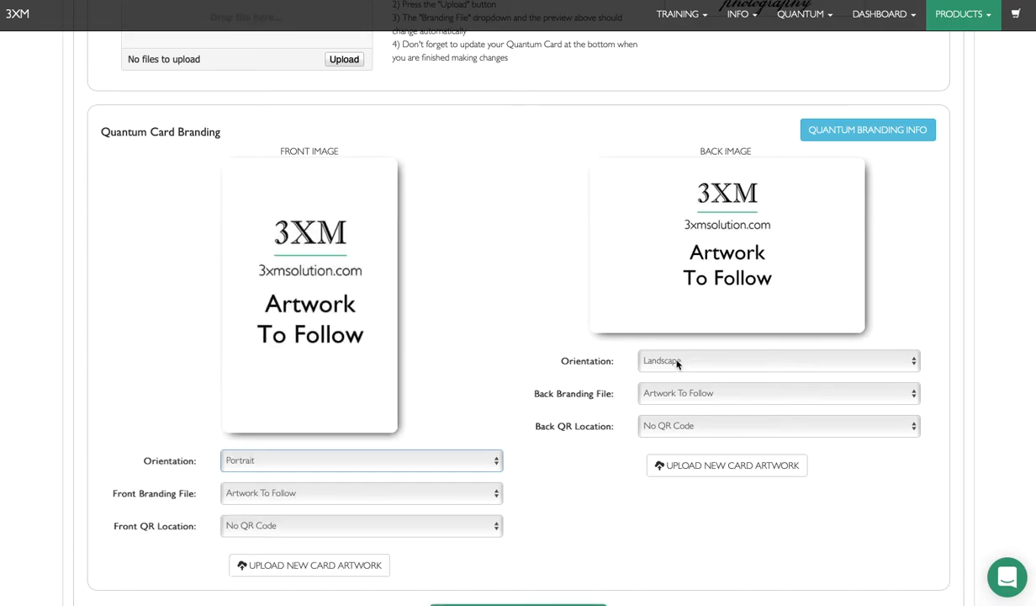
click(677, 361)
click(673, 375)
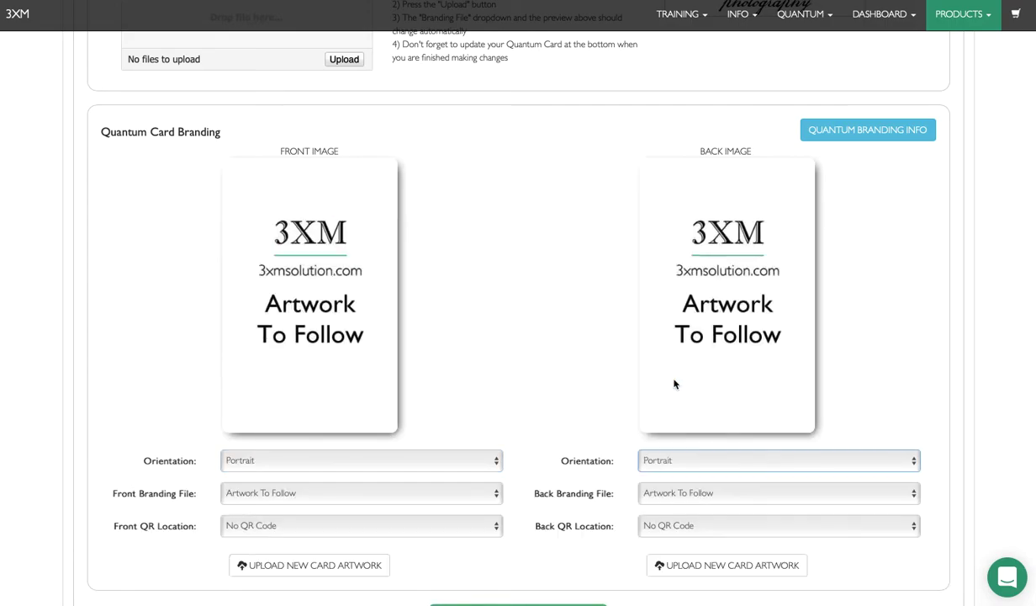
click(688, 461)
click(656, 448)
click(332, 460)
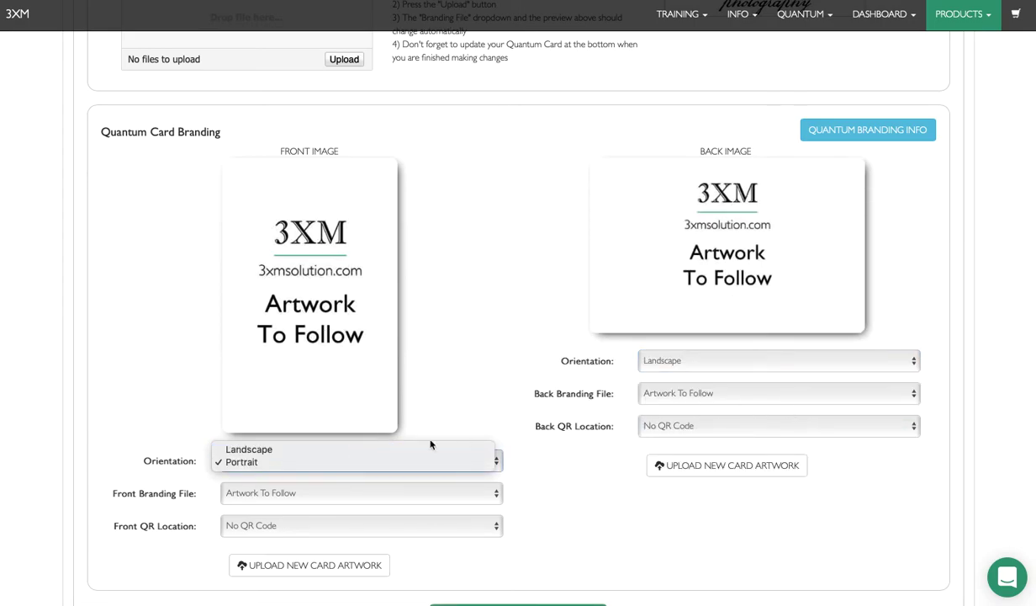
click(308, 449)
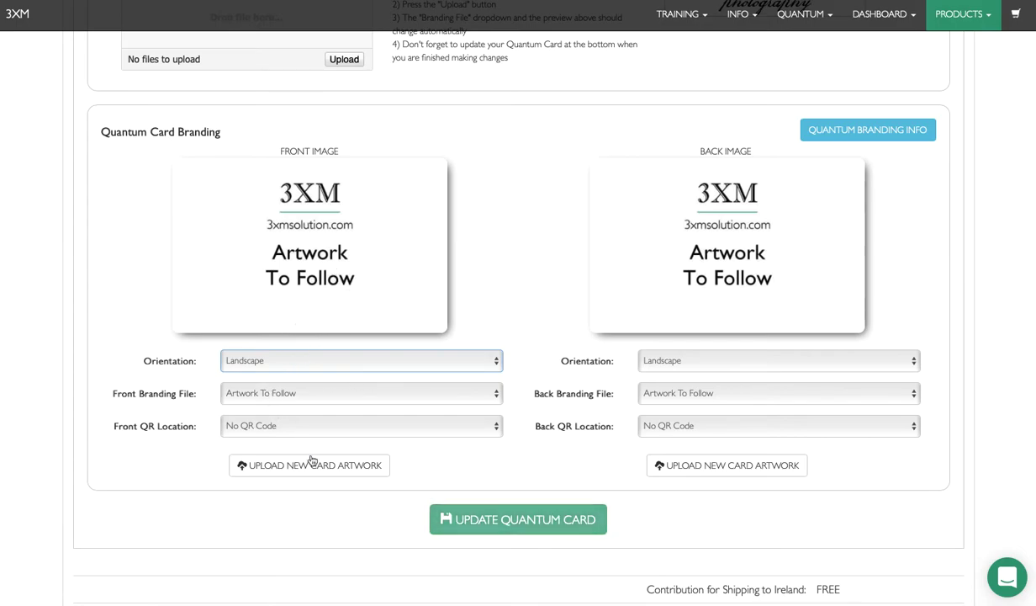
Step: Upload Whitney1.jpg as the front card artwork
click(310, 465)
scroll(306, 468, down, 2)
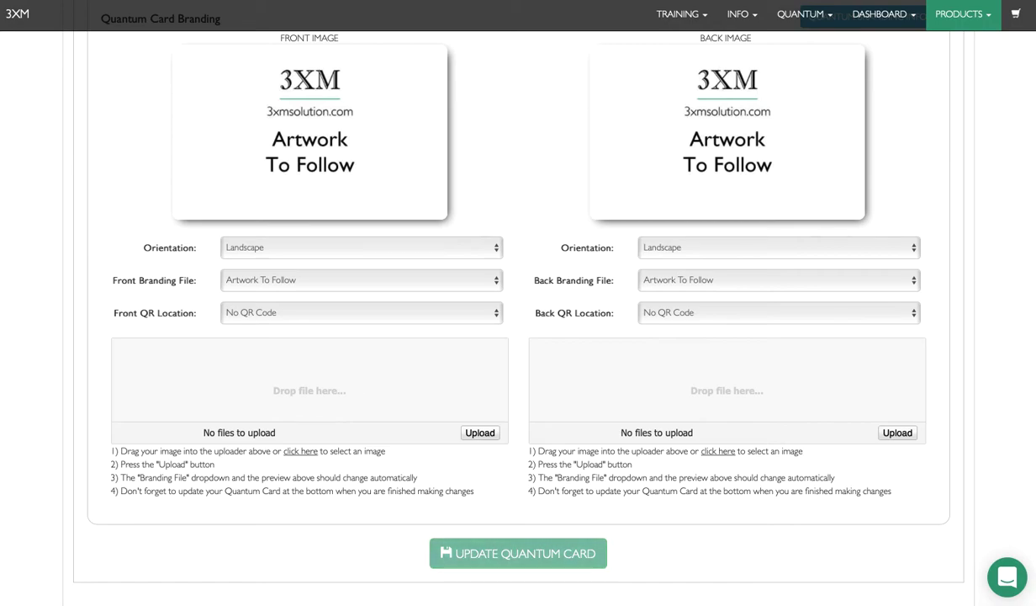
drag(0, 244, 224, 387)
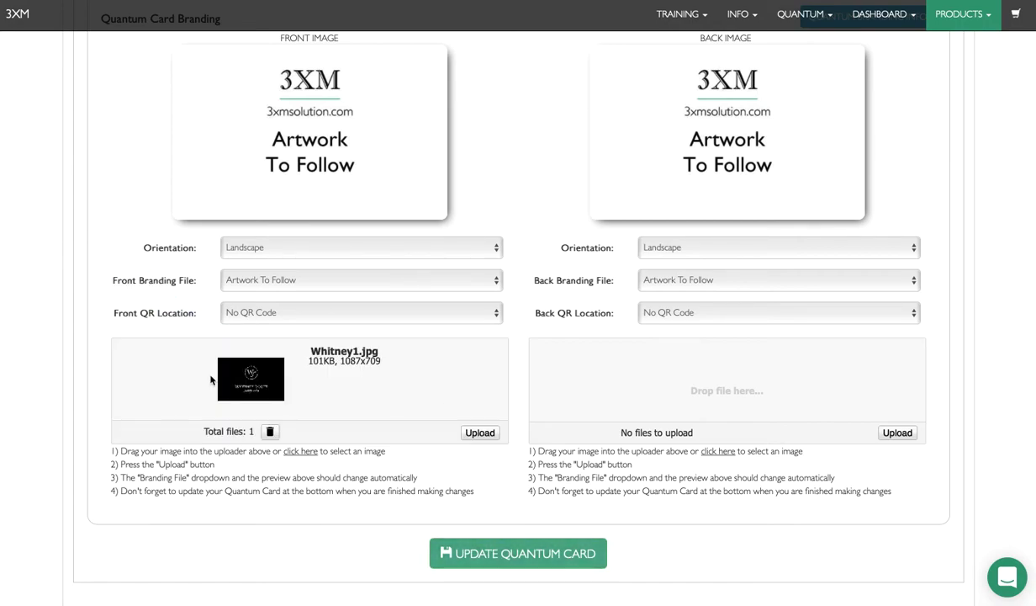
click(478, 432)
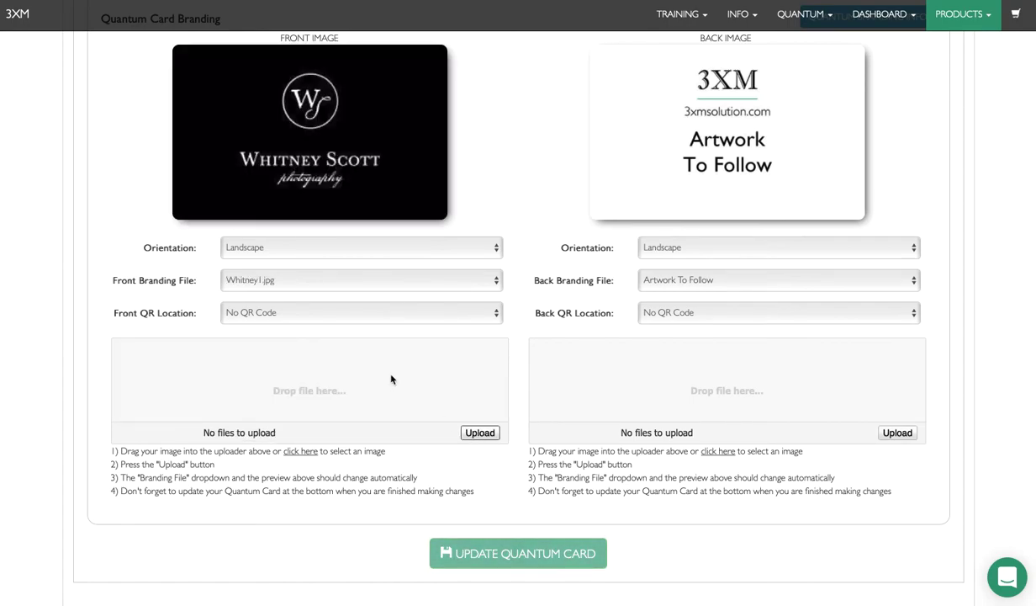
Step: Upload Whitney22.jpg as the back card artwork
scroll(392, 380, up, 2)
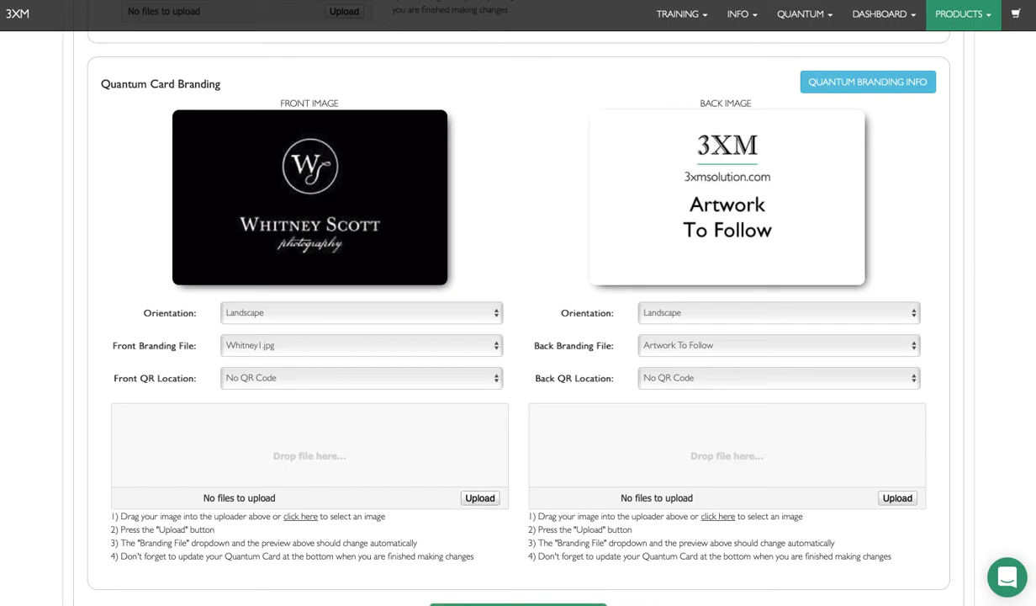
drag(578, 419, 655, 464)
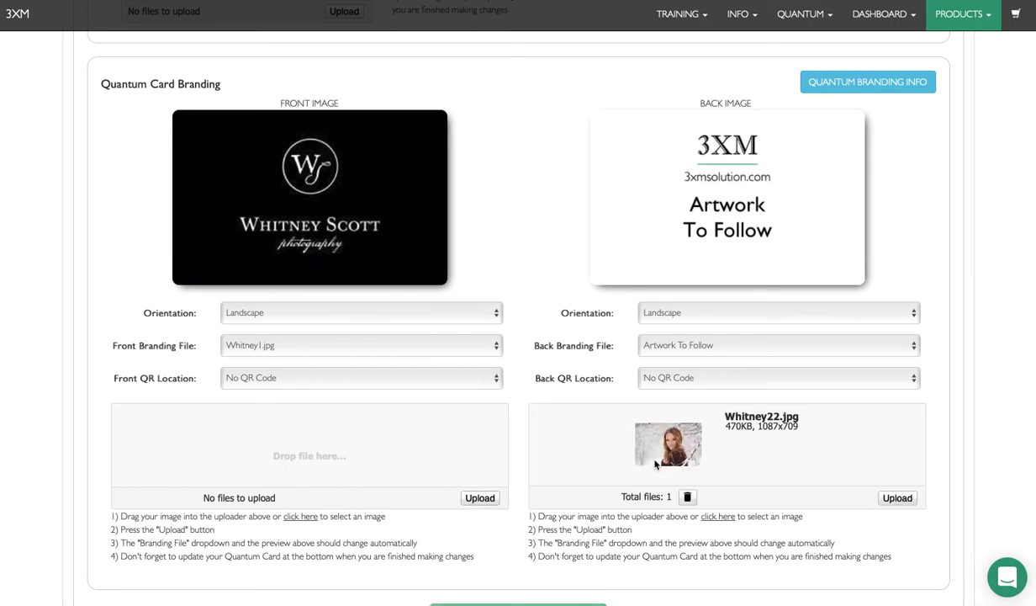
click(898, 498)
scroll(871, 446, up, 1)
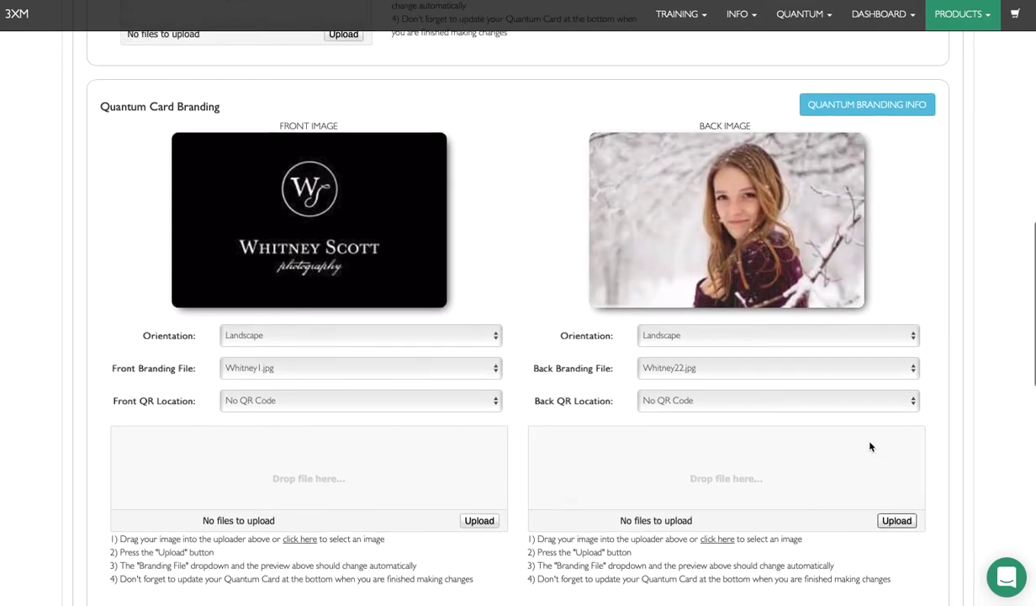
click(722, 416)
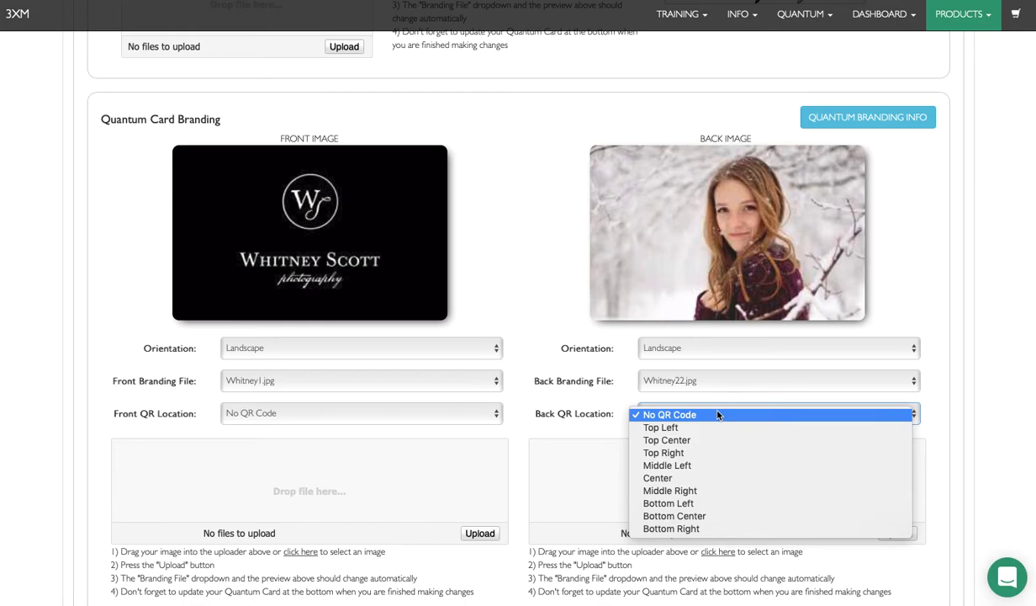
Step: Place the back QR code at Bottom Left, after trying Top Right and Top Center
click(686, 503)
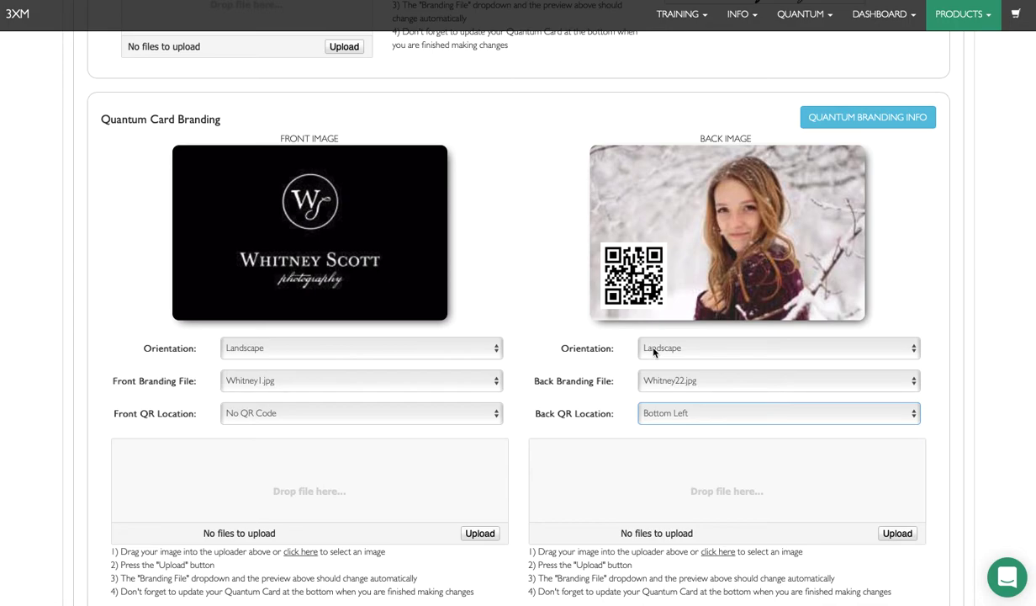
scroll(654, 351, down, 3)
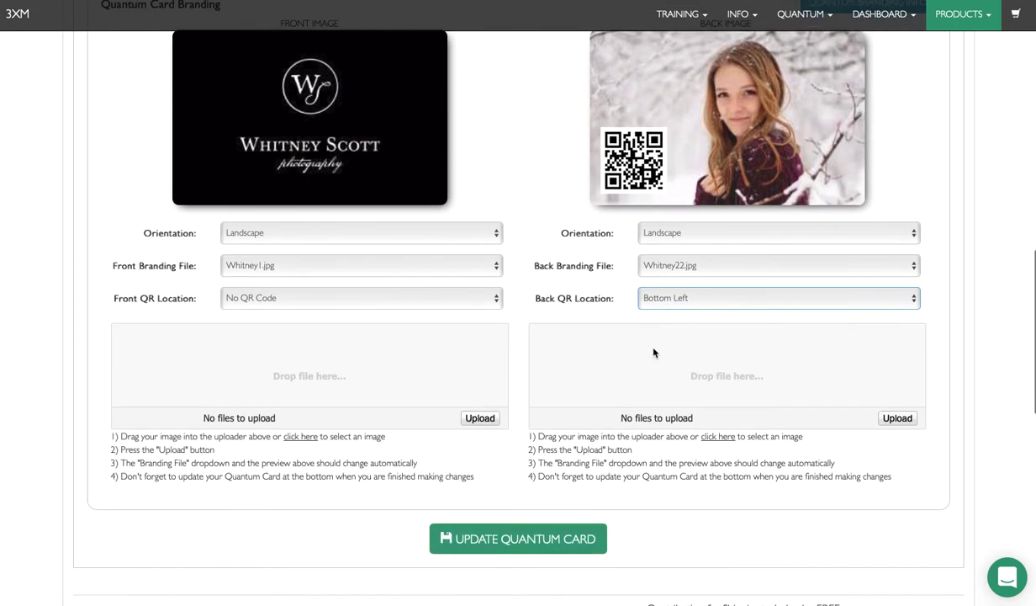
scroll(653, 352, up, 4)
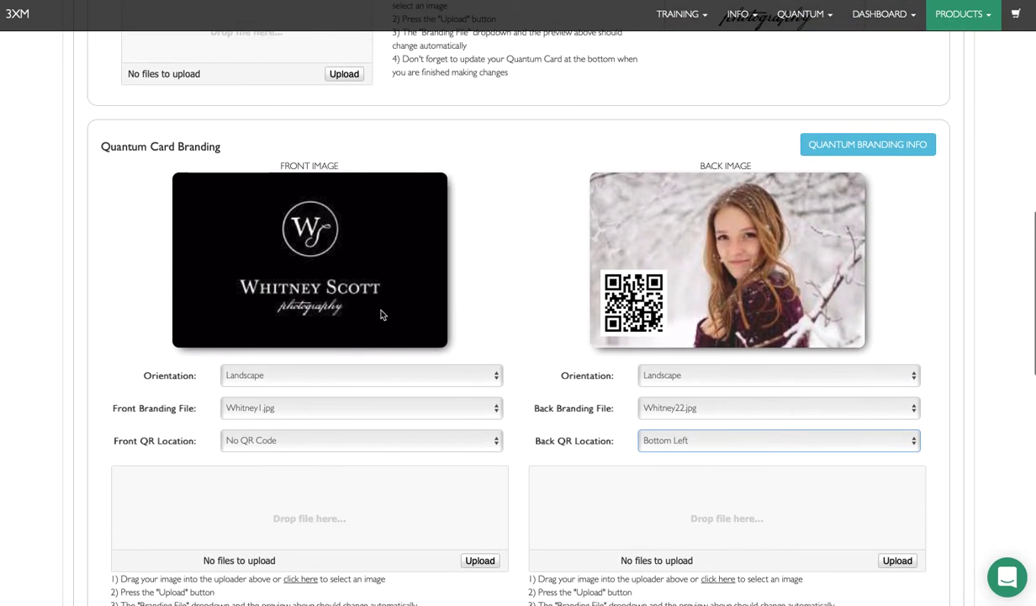
click(721, 439)
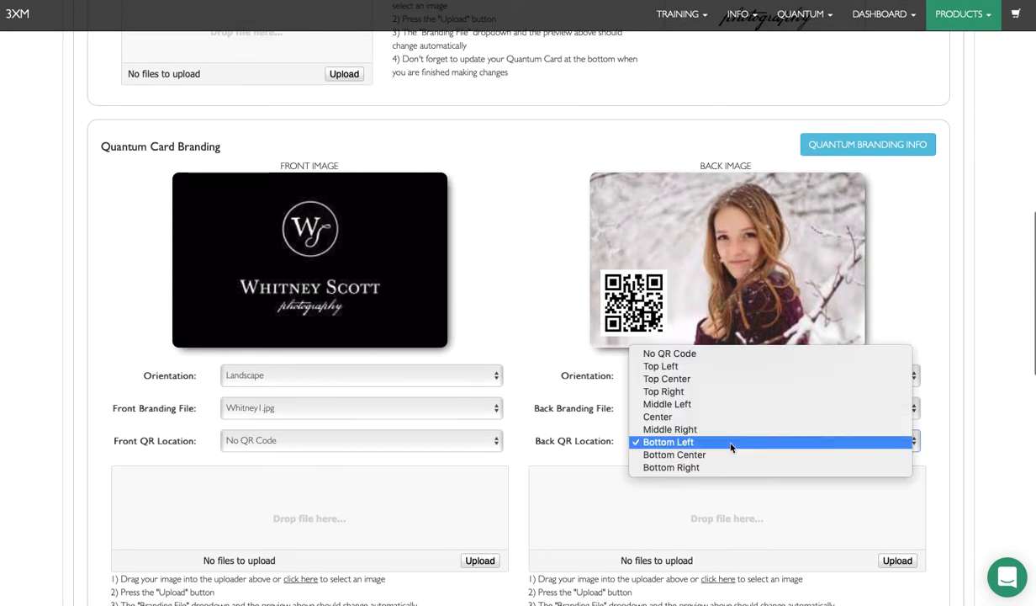
click(688, 392)
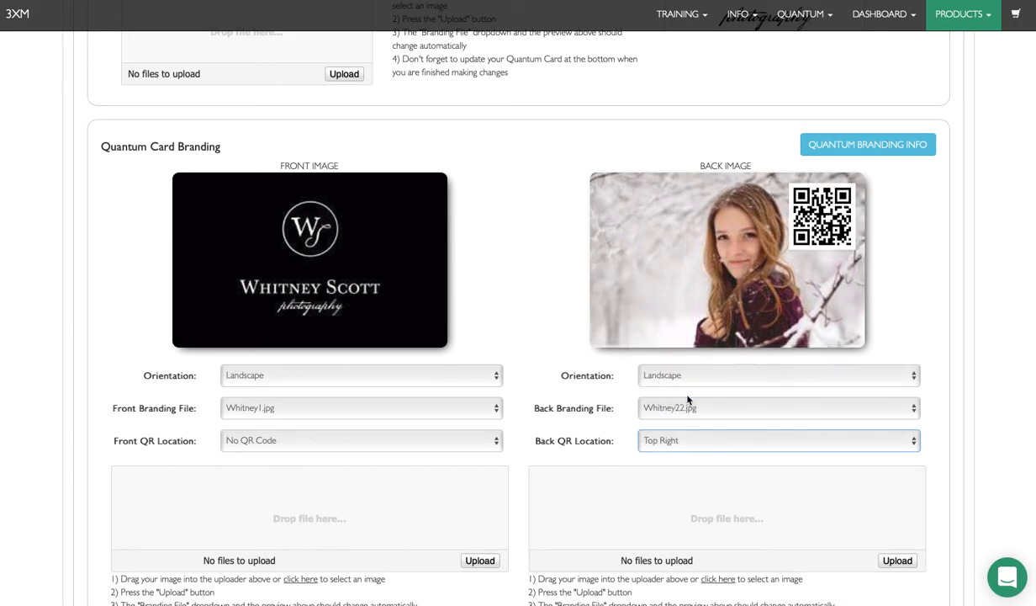
click(683, 444)
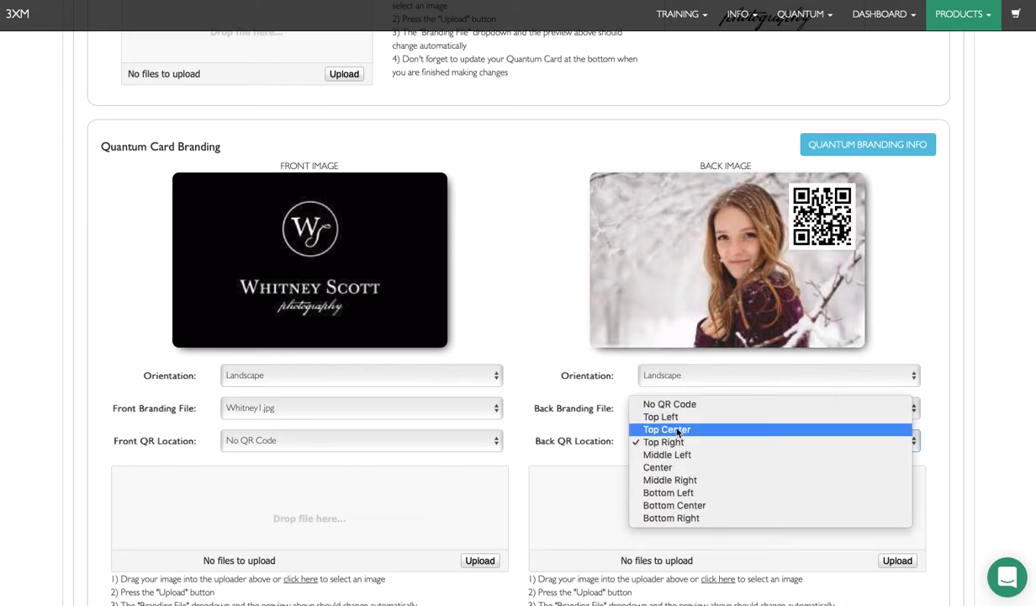
click(677, 429)
click(681, 440)
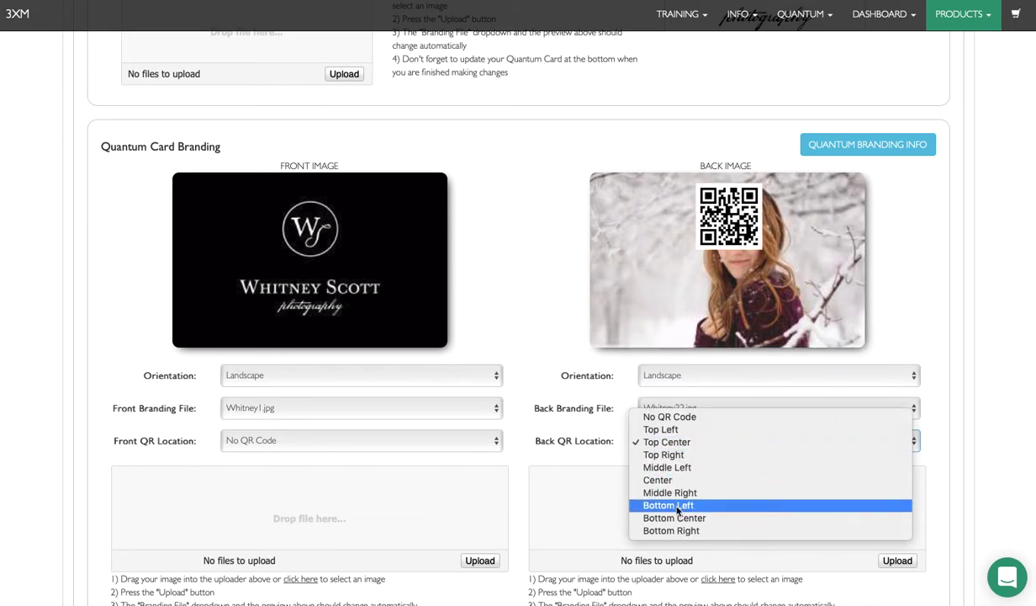
click(678, 505)
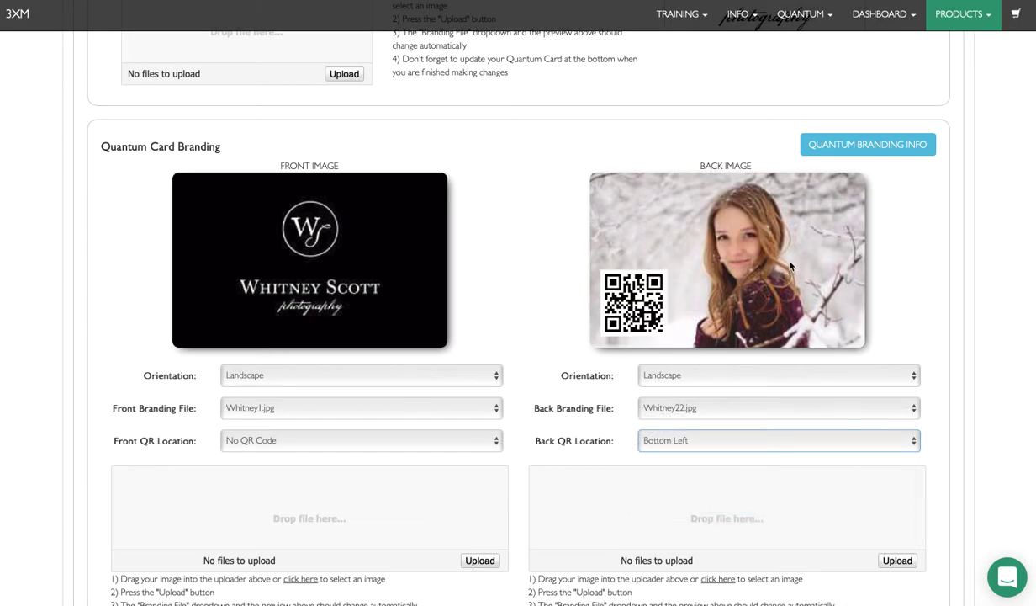
scroll(857, 330, down, 5)
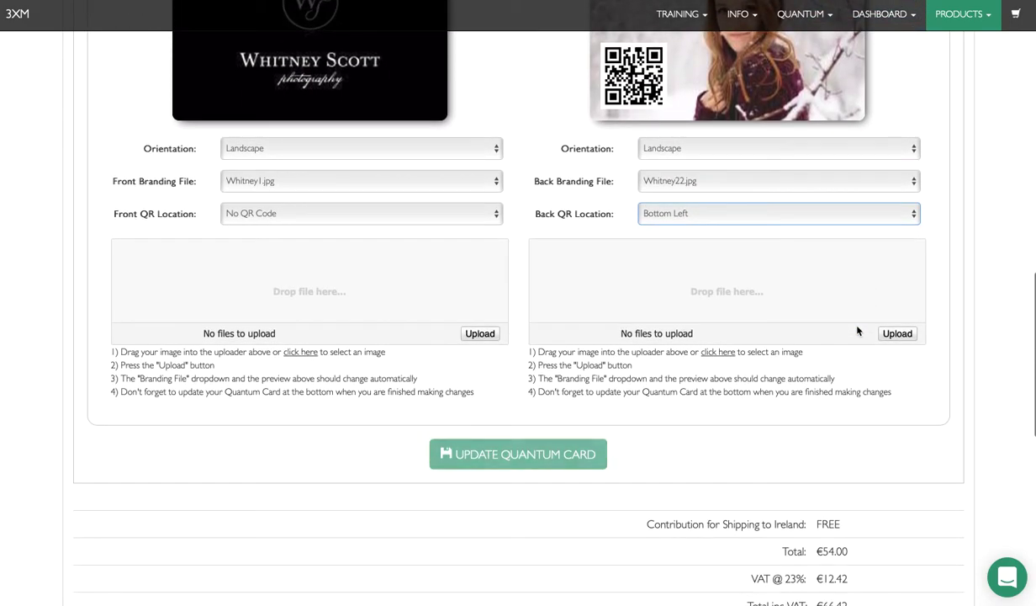
Step: Save the first card's design with Update Quantum Card
click(527, 453)
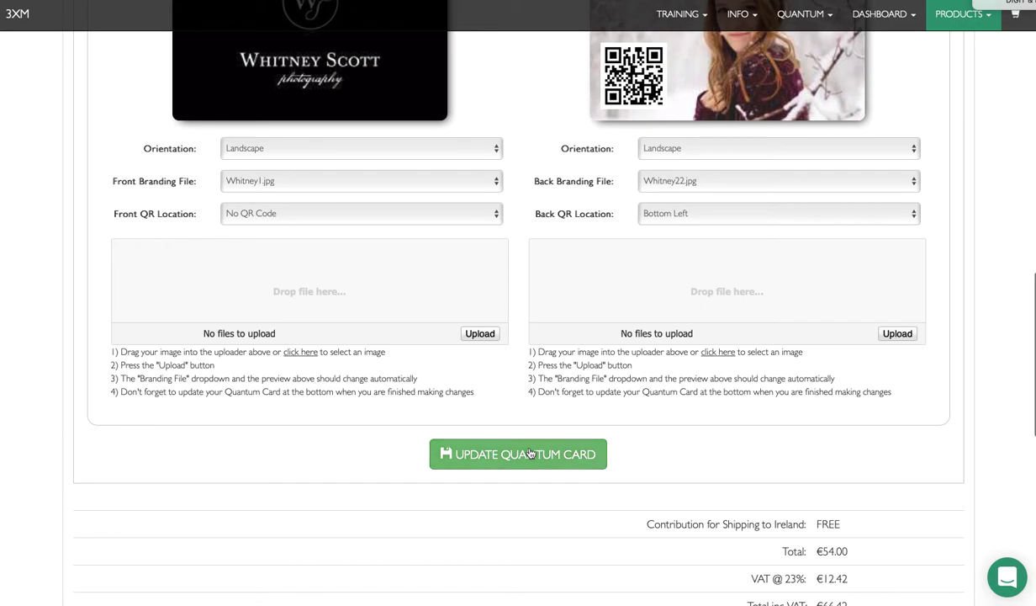
scroll(594, 458, up, 4)
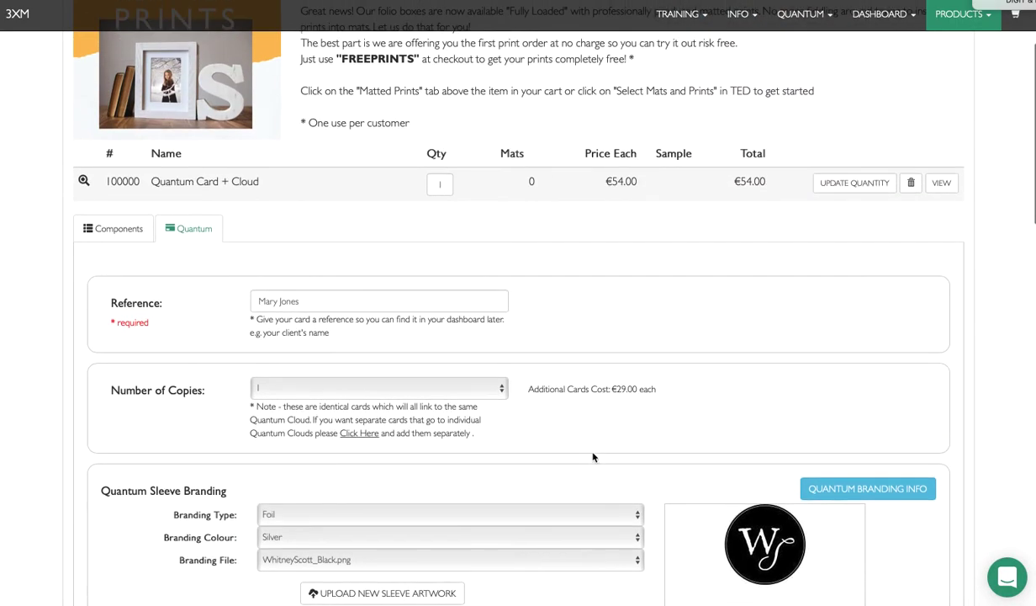
scroll(592, 453, up, 1)
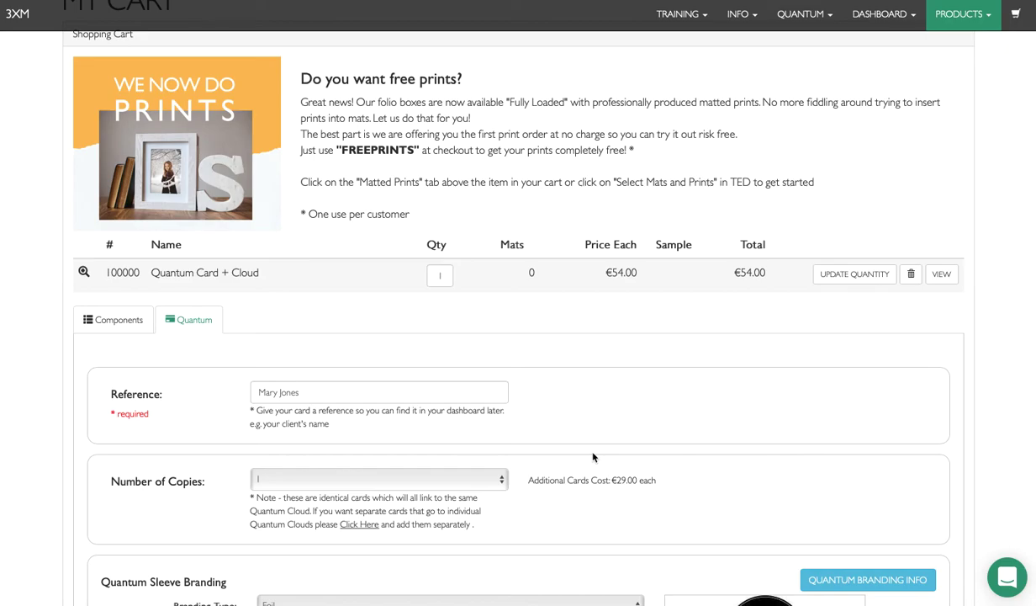
scroll(592, 457, up, 1)
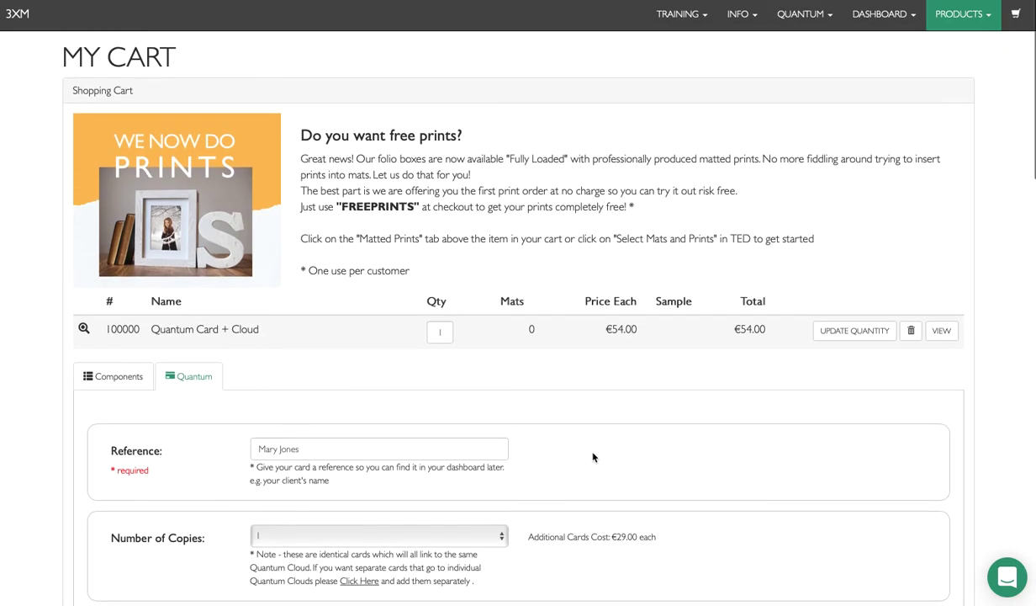
Step: Add a second 100-image Quantum Card & Cloud order with 5 cards, then view the cart
click(798, 20)
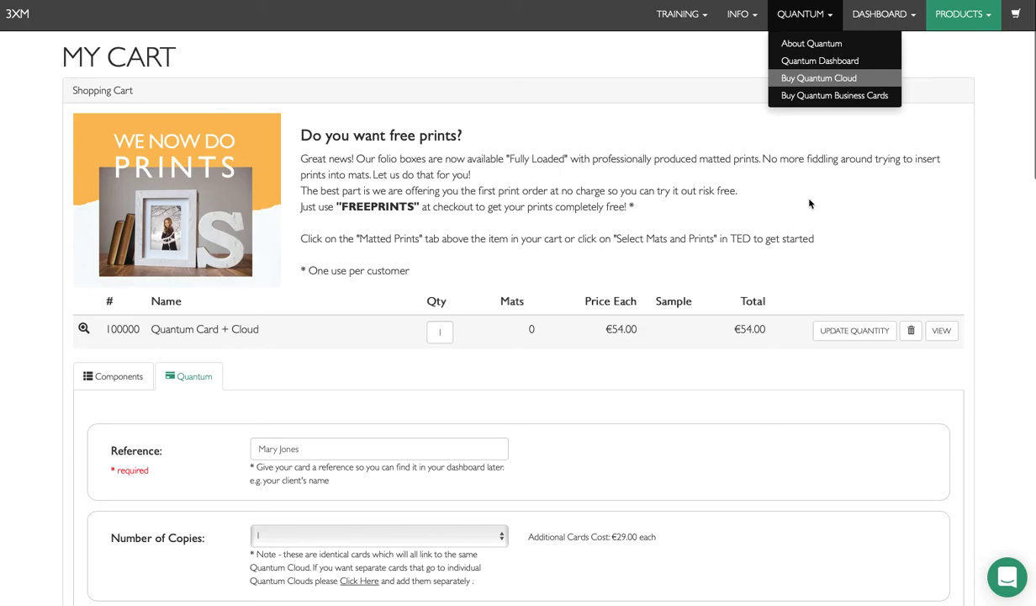
click(608, 264)
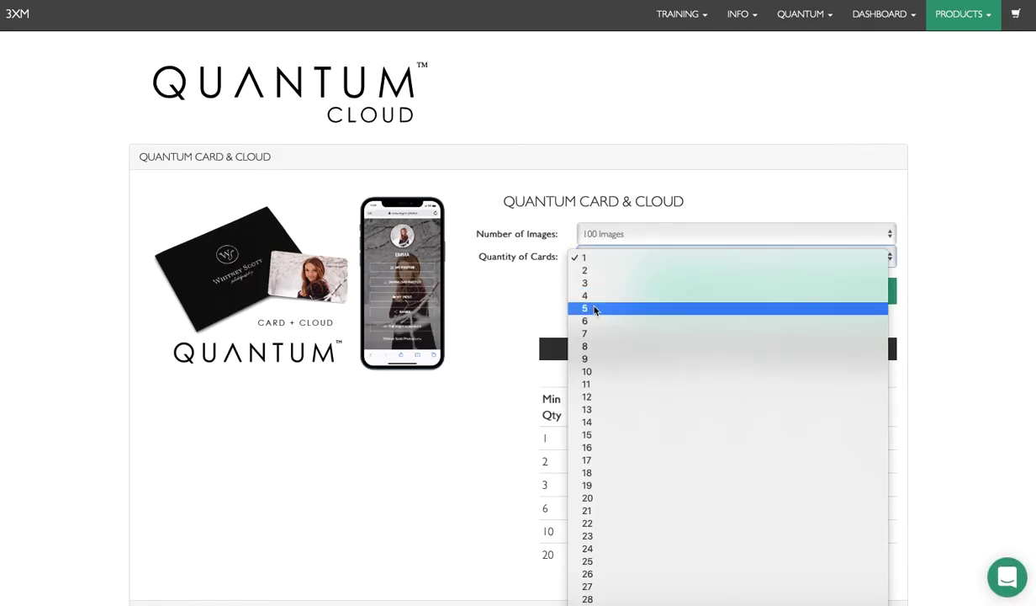
click(594, 306)
click(695, 297)
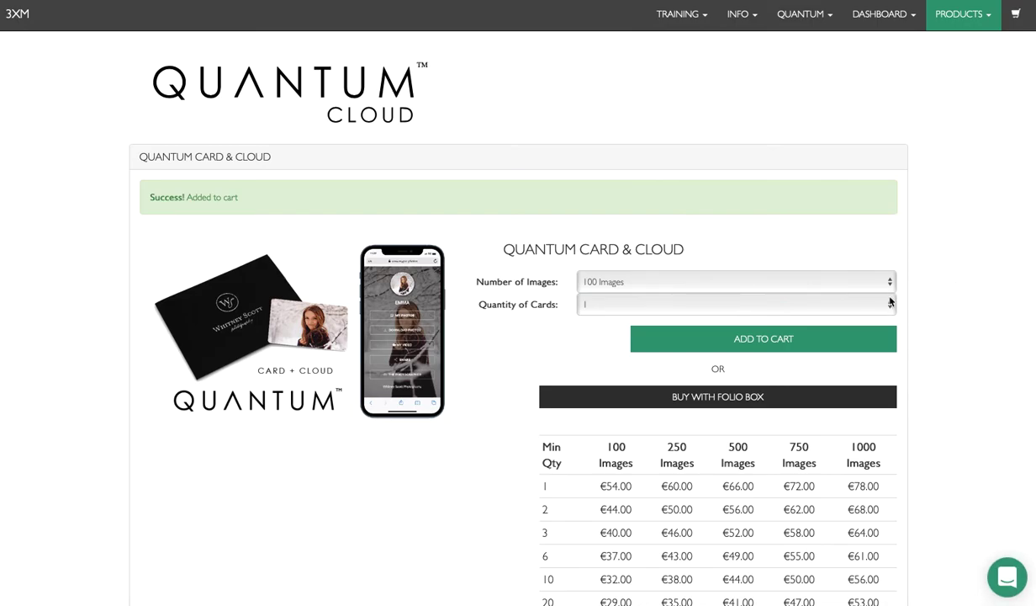
click(1015, 14)
scroll(513, 267, down, 2)
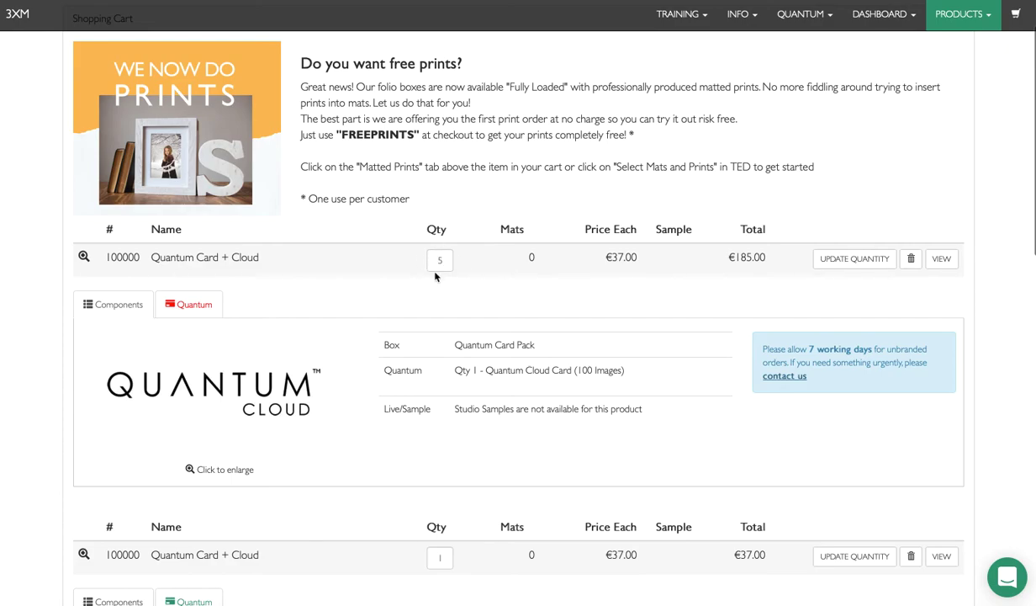
Step: Set the 5-card order's reference to Studio Cards
scroll(396, 278, down, 1)
click(181, 276)
scroll(223, 286, down, 3)
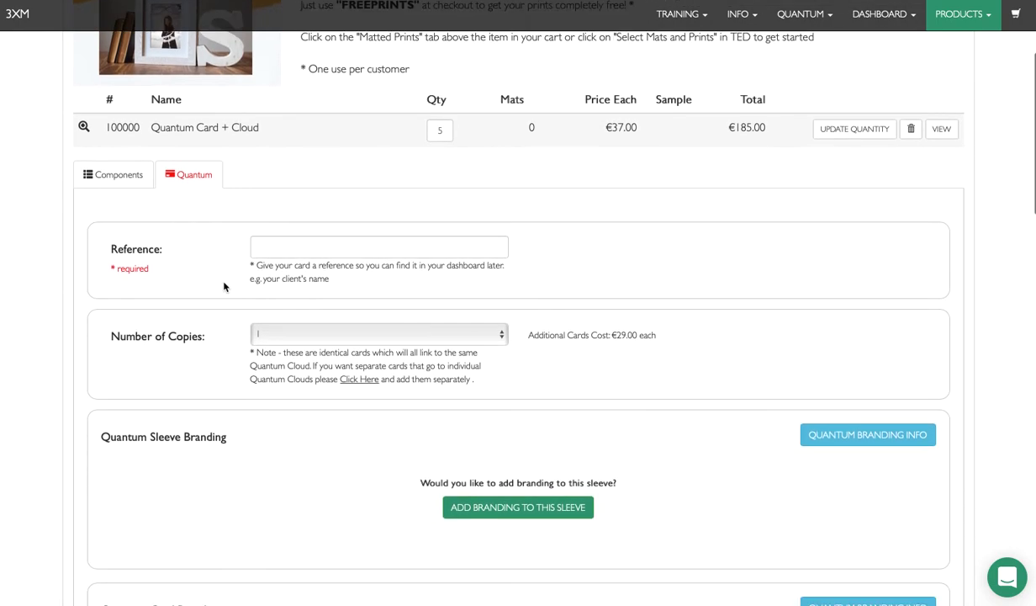
scroll(223, 287, down, 1)
click(274, 220)
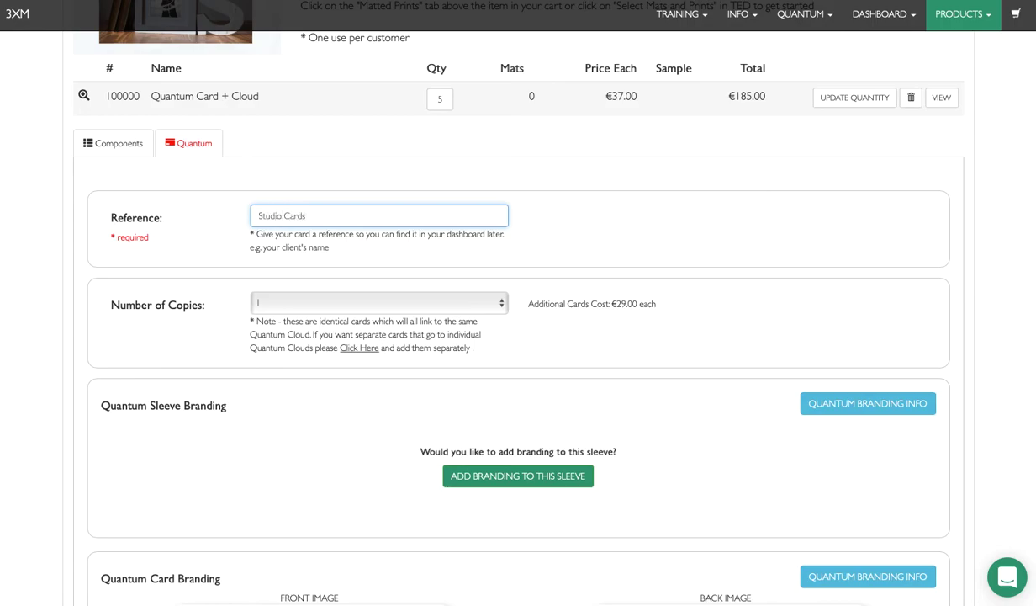
click(539, 252)
scroll(540, 250, down, 1)
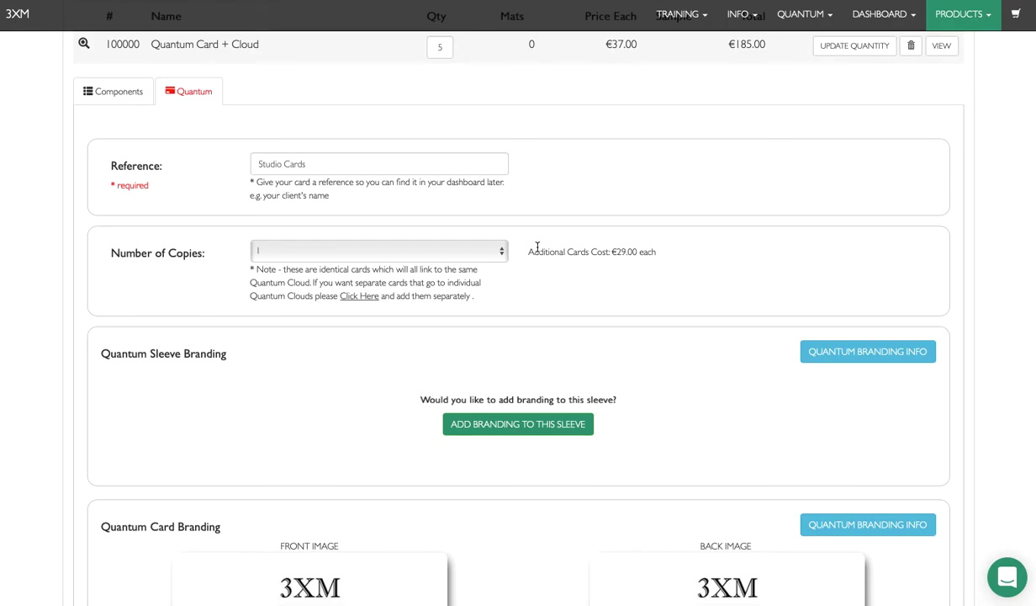
scroll(542, 265, down, 3)
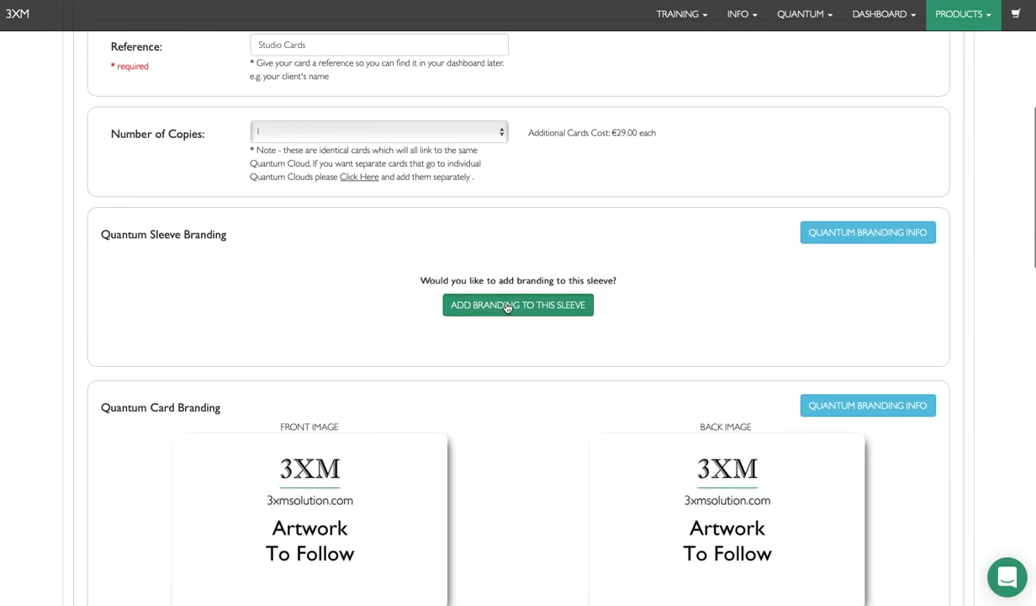
Step: Brand its sleeve in Rose Gold foil with the Quantum_Card_Logo_Demo.jpg logo
click(506, 306)
scroll(507, 306, down, 1)
click(280, 226)
click(319, 302)
click(274, 246)
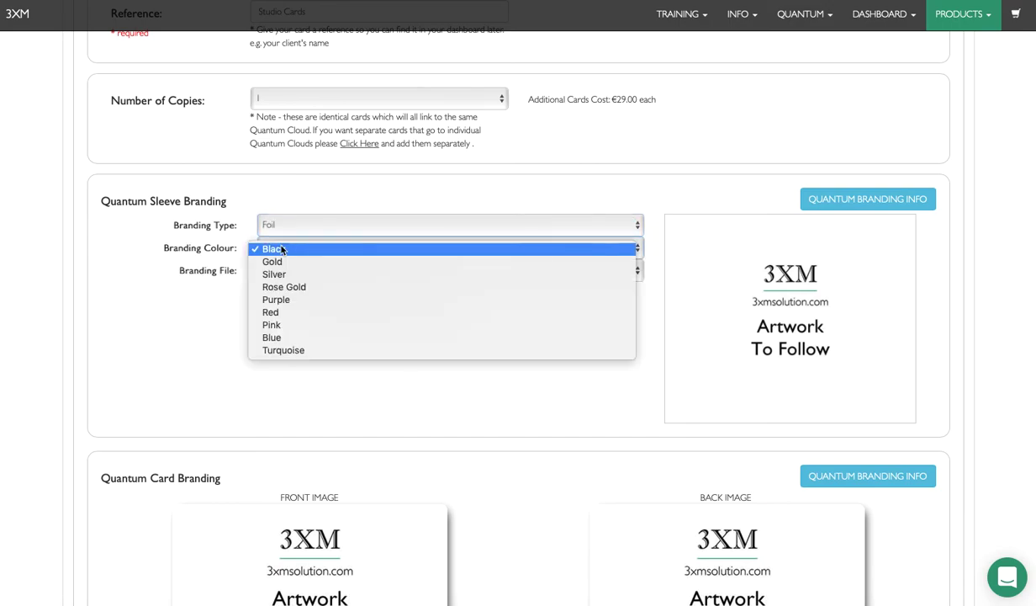
click(296, 288)
click(361, 309)
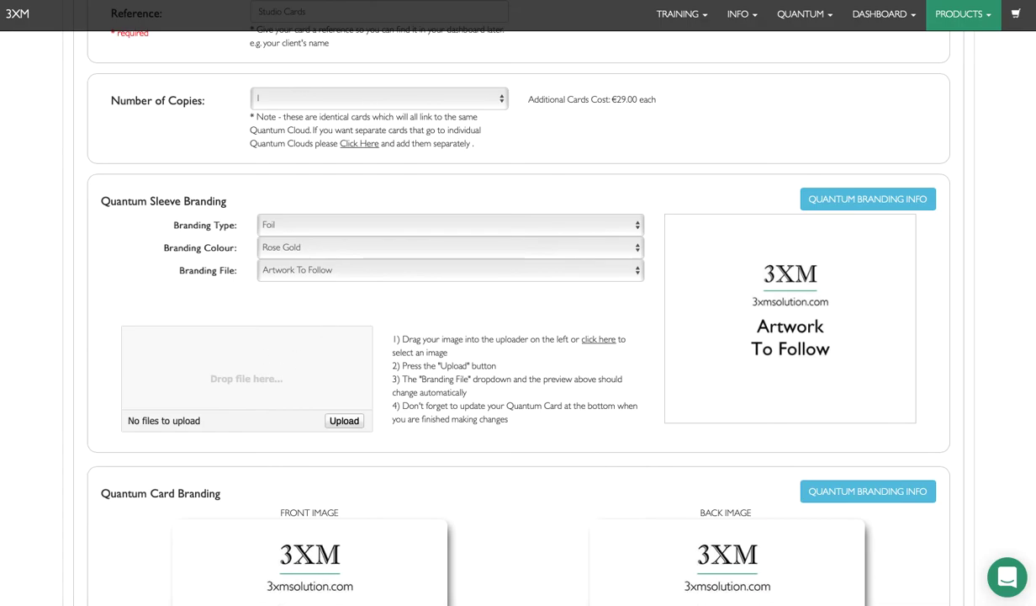
drag(194, 362, 261, 373)
click(343, 422)
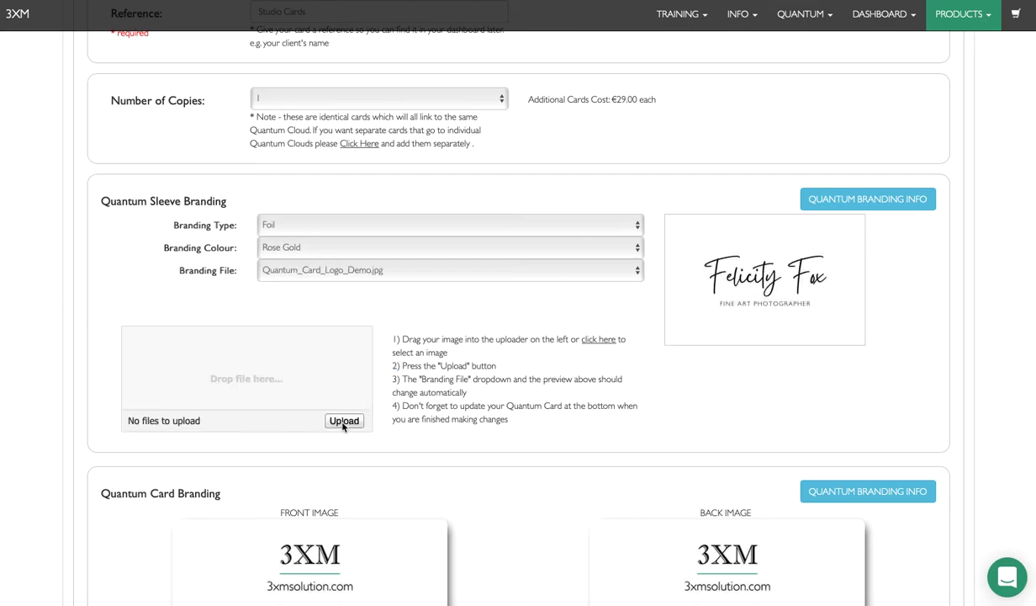
scroll(541, 420, down, 5)
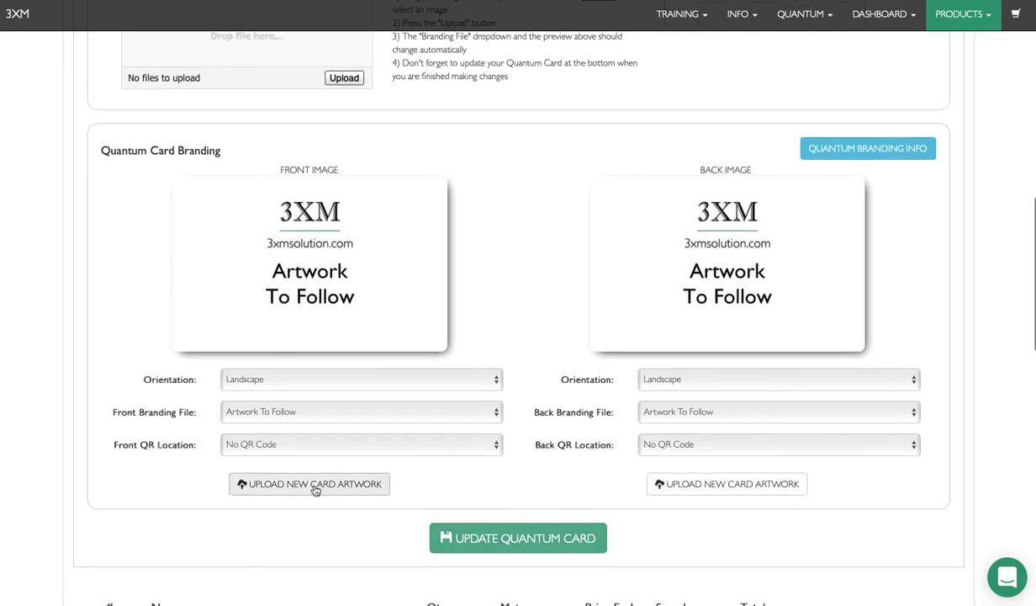
Step: Upload Quantum_Card_Logo_Demo.jpg as the second card's front artwork
click(301, 485)
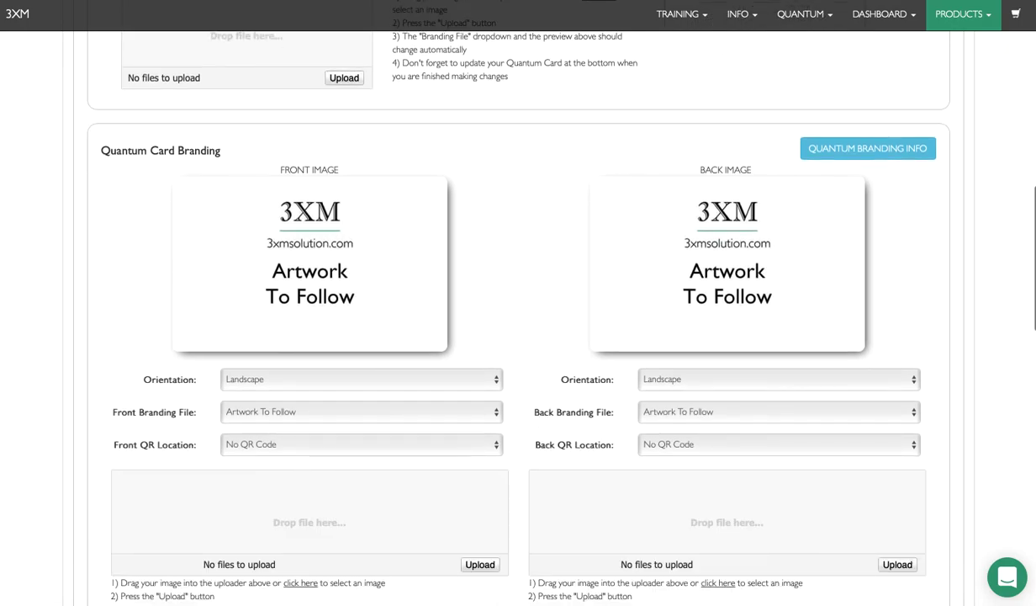
drag(206, 328, 330, 528)
click(475, 565)
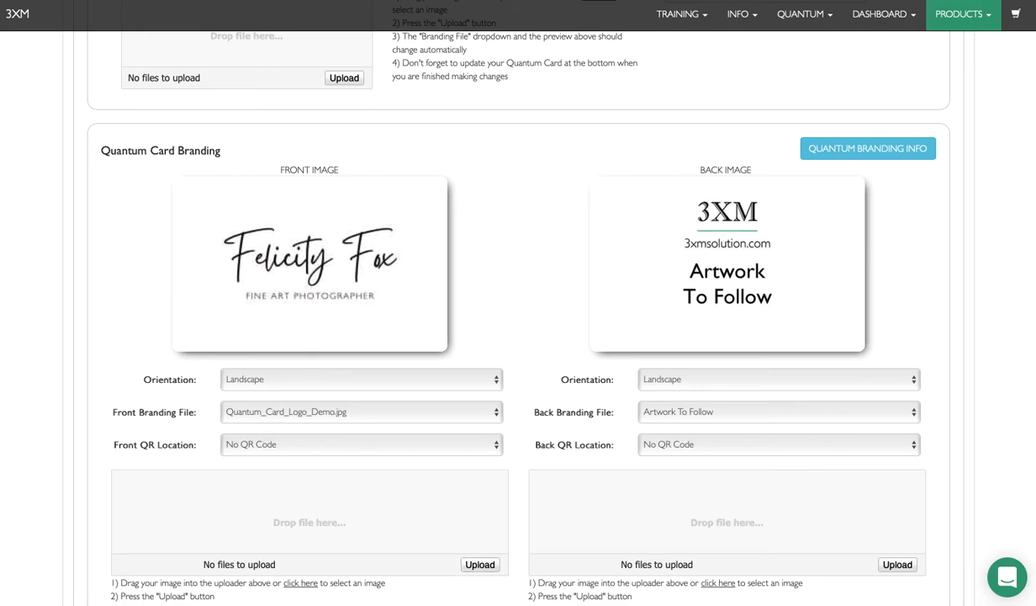
Step: Upload Quantum_Card_Quote.jpg as the card's back artwork
drag(187, 354, 603, 495)
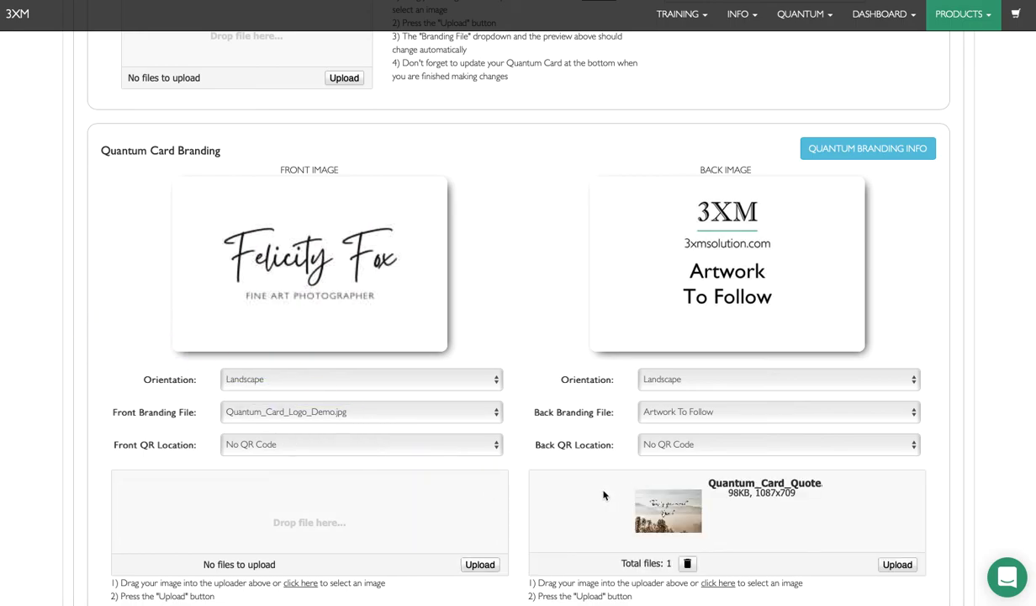
click(897, 565)
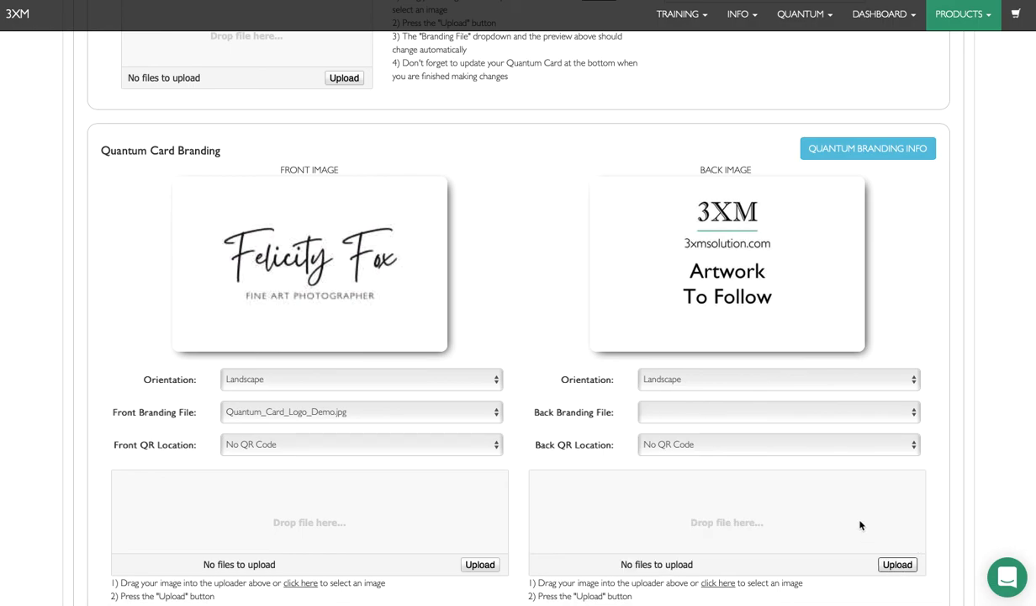
scroll(854, 488, down, 2)
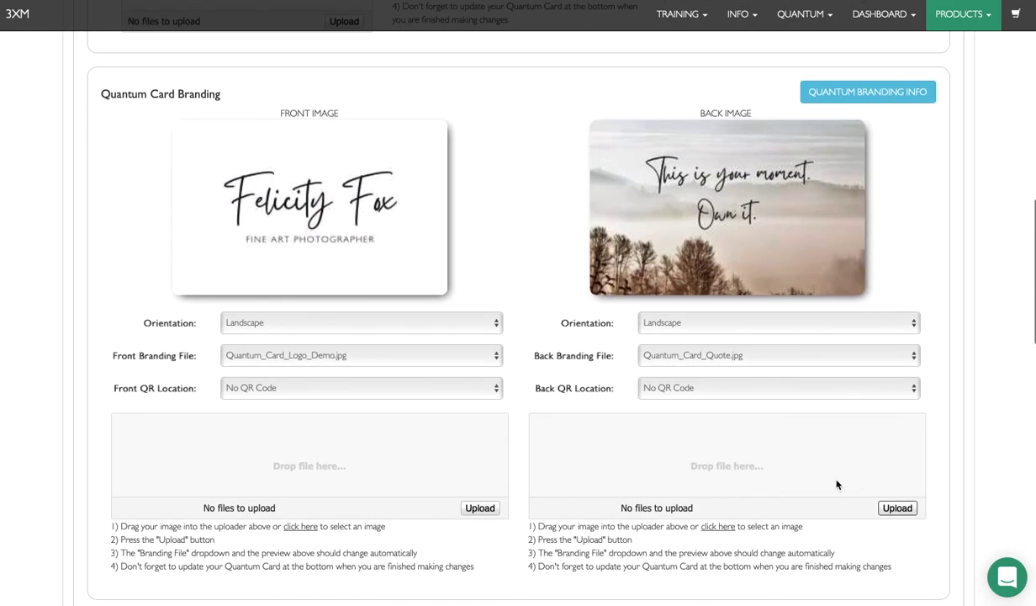
click(791, 388)
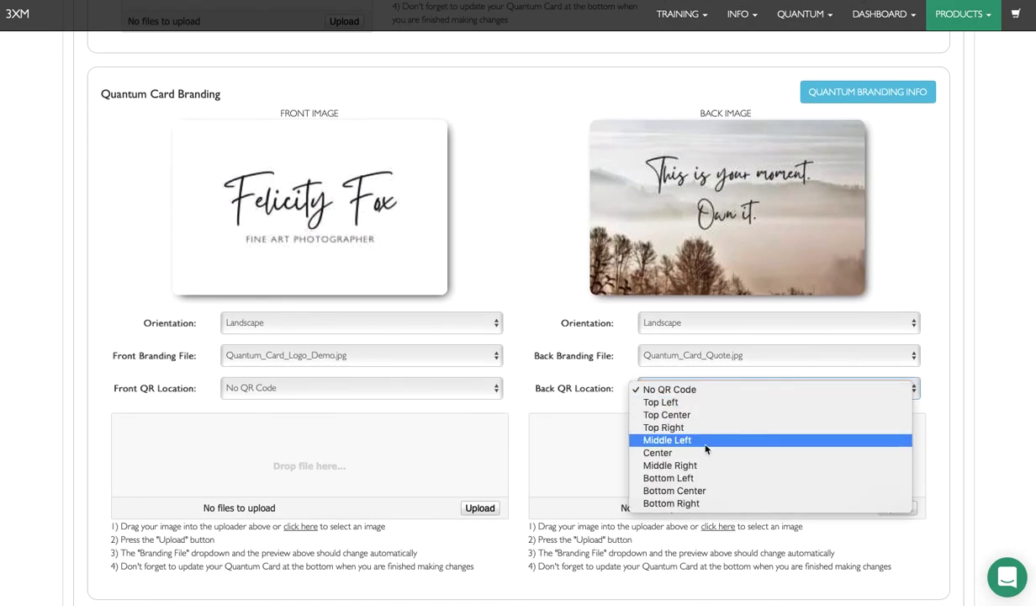
Step: Place the back QR code at Bottom Right and save with Update Quantum Card
click(691, 503)
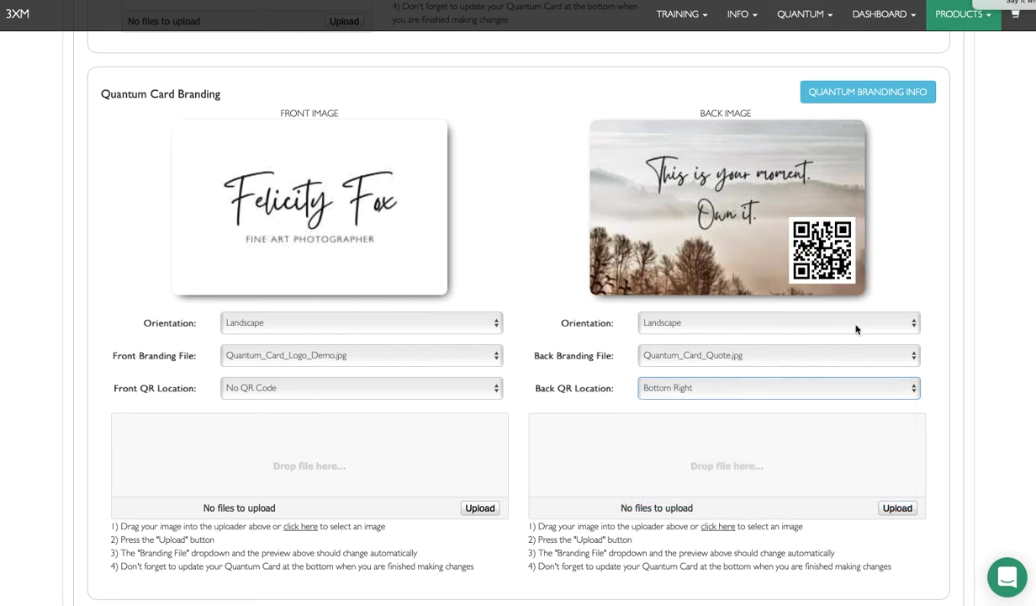
scroll(847, 326, down, 1)
scroll(847, 326, up, 5)
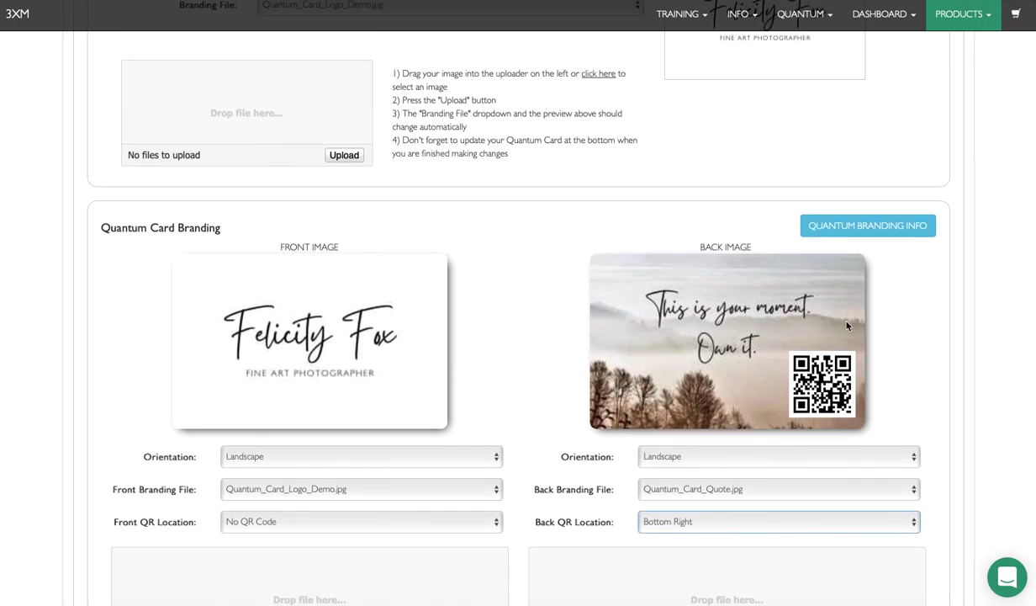
scroll(847, 326, down, 5)
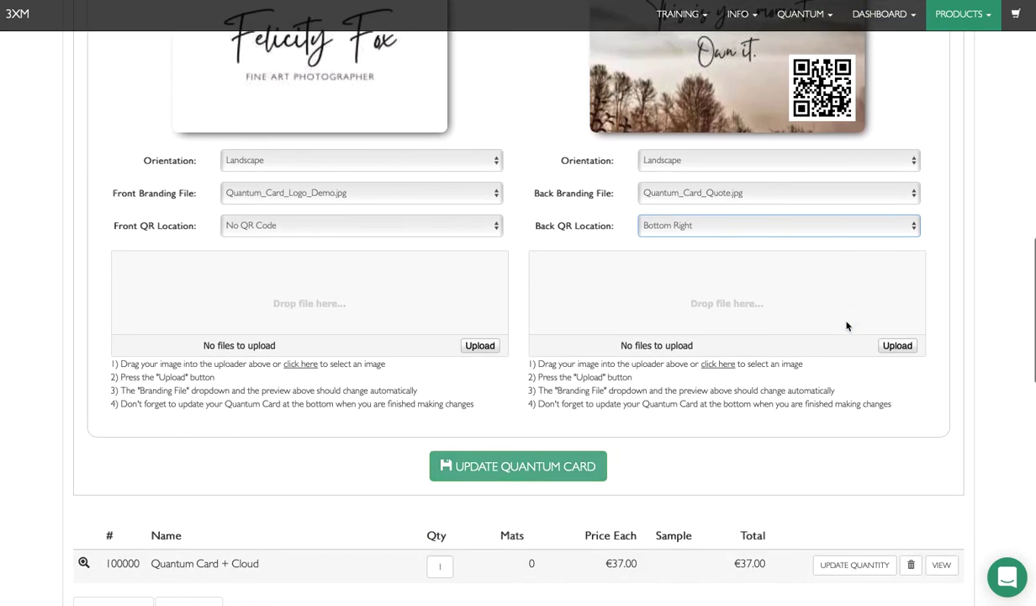
click(544, 472)
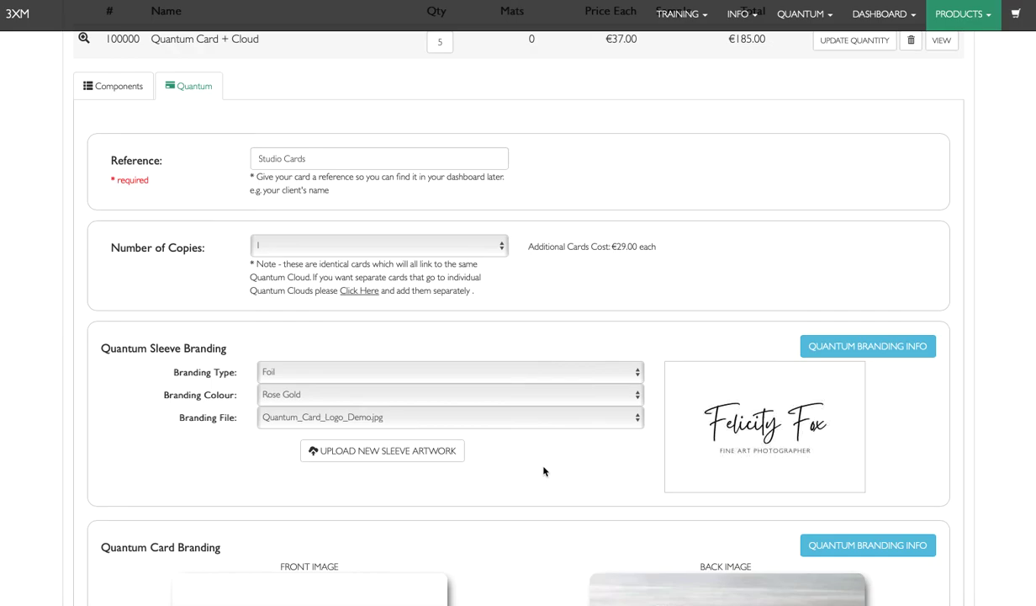
Step: Scroll down to the cart totals showing €273.06 including VAT
scroll(544, 471, up, 3)
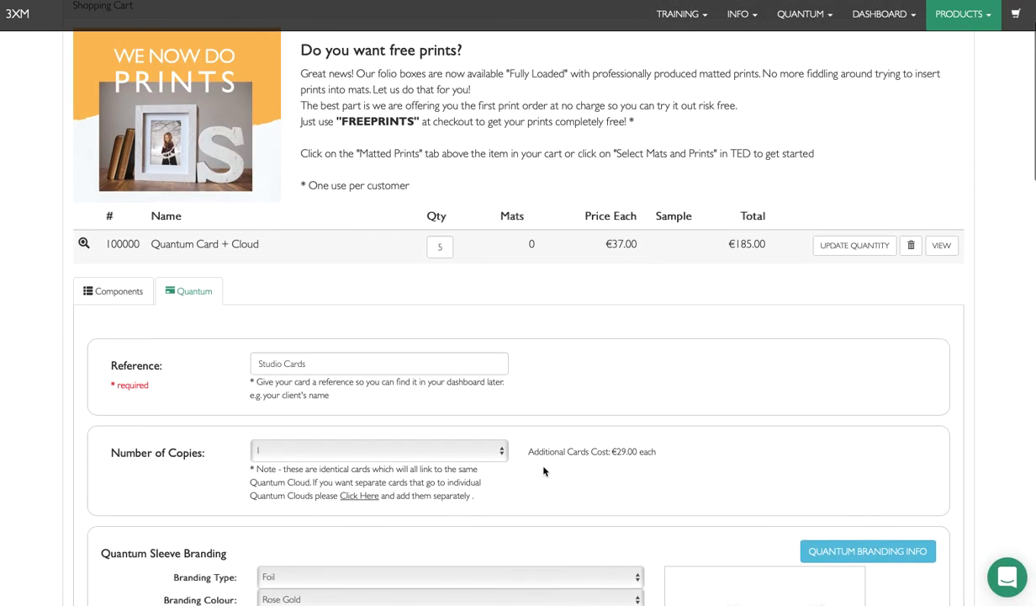
scroll(543, 471, down, 1)
scroll(189, 234, down, 15)
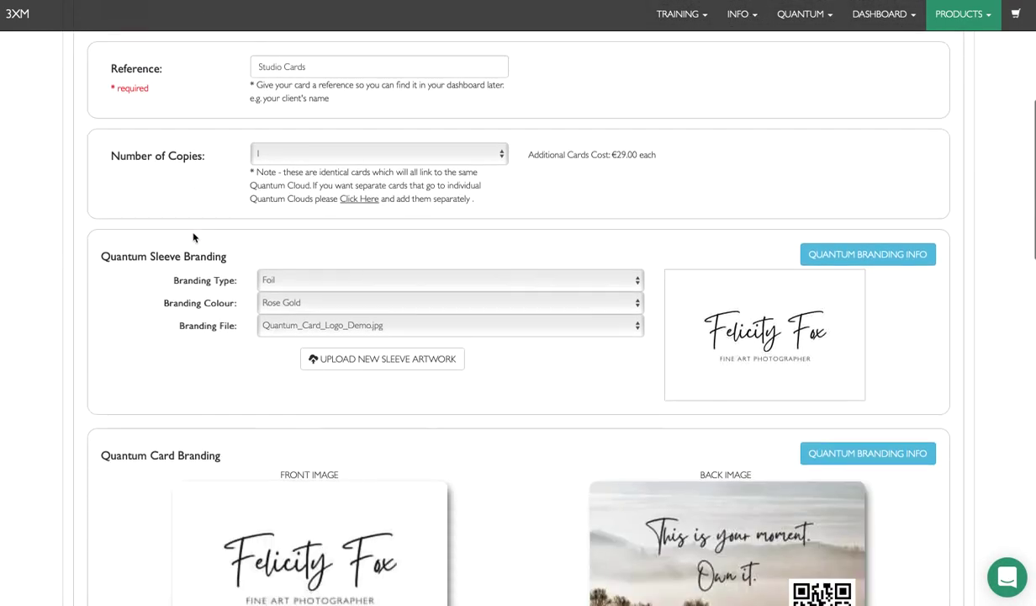
scroll(194, 238, down, 1)
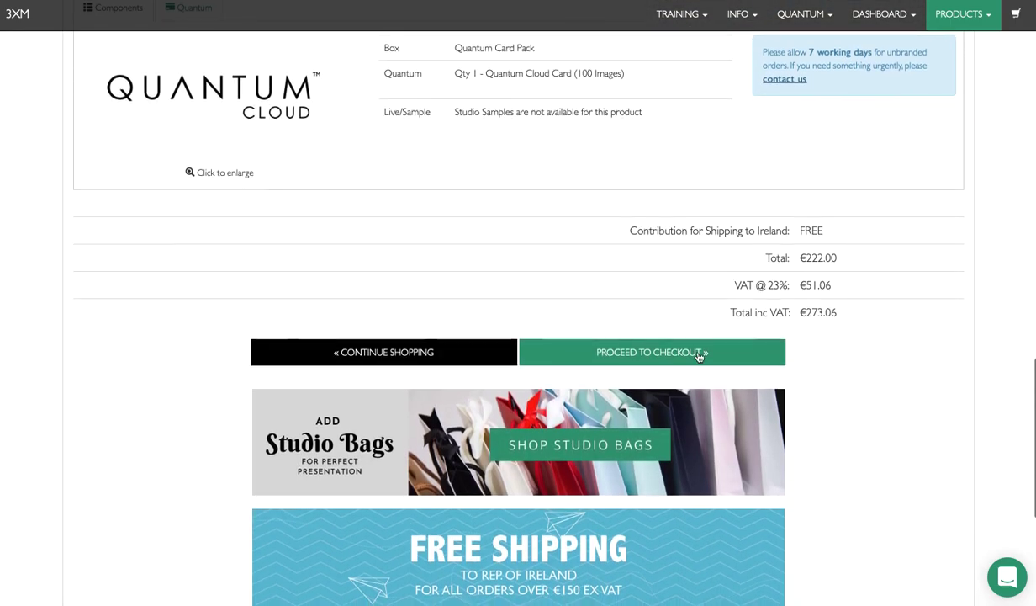